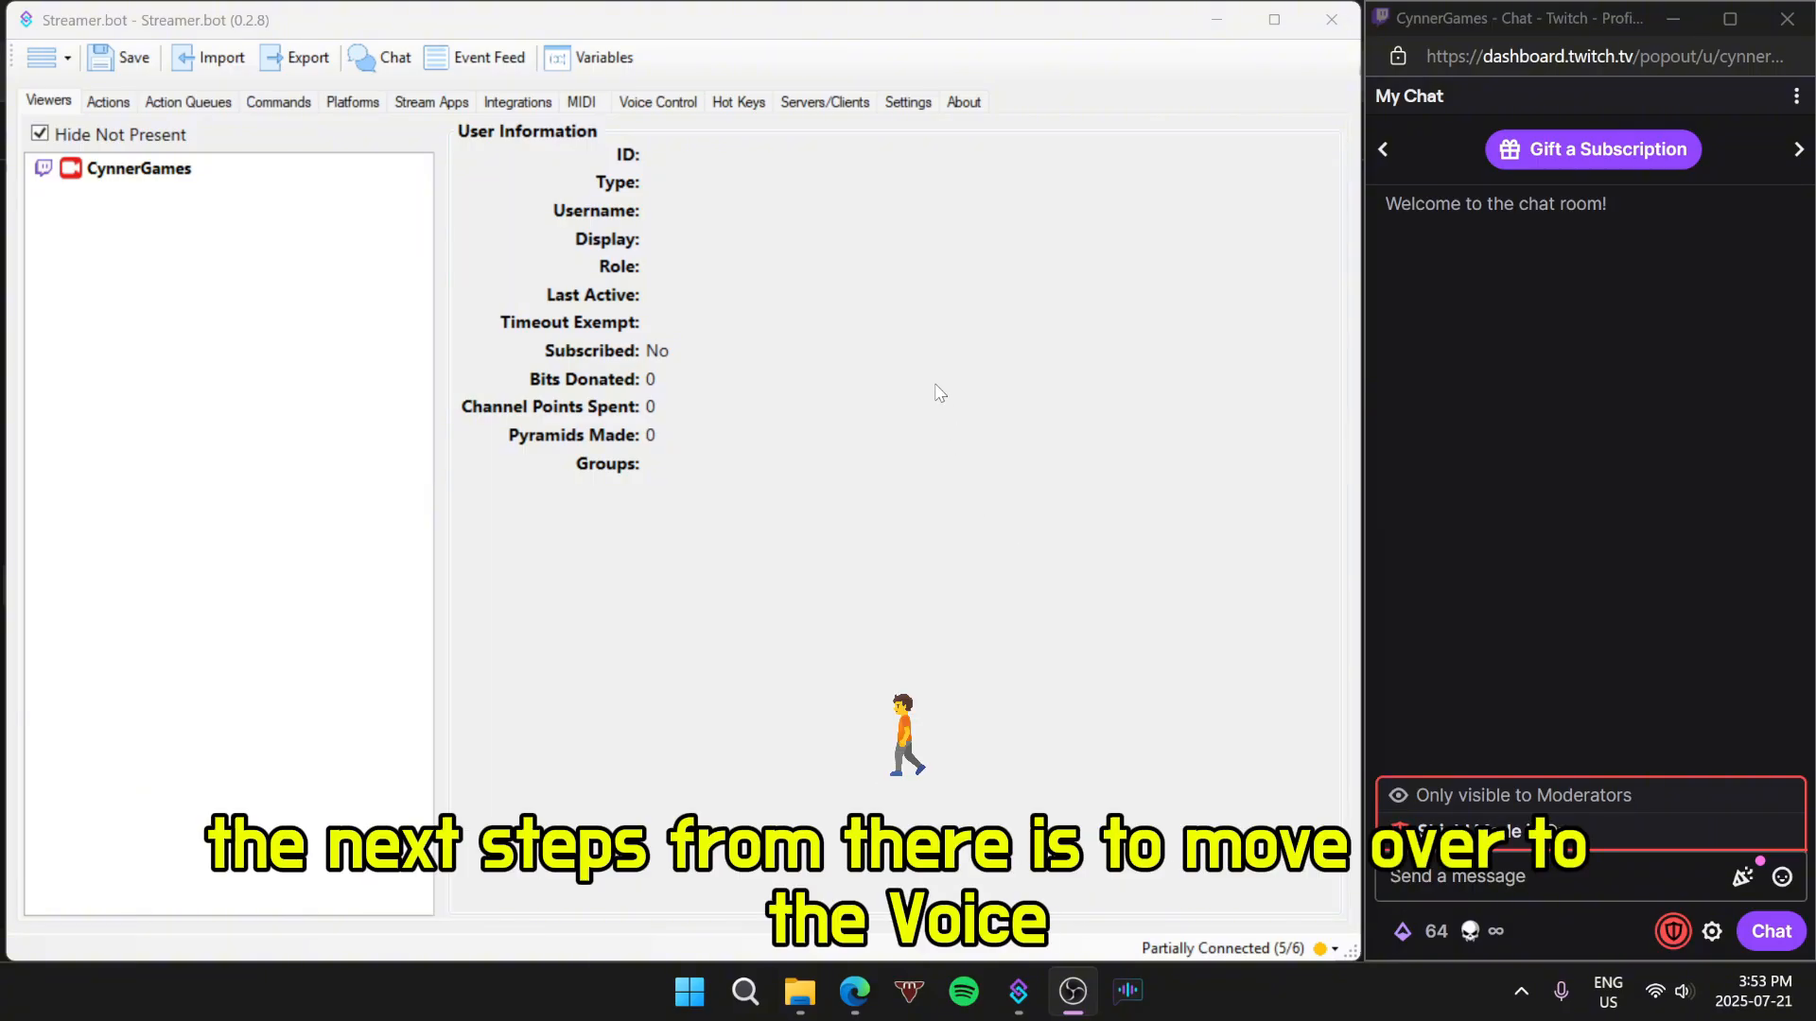
Step: Check the voice control settings for auto start listening, locale and audio input device, and review the dictation log
{"action": "left_click", "coordinate": [651, 107]}
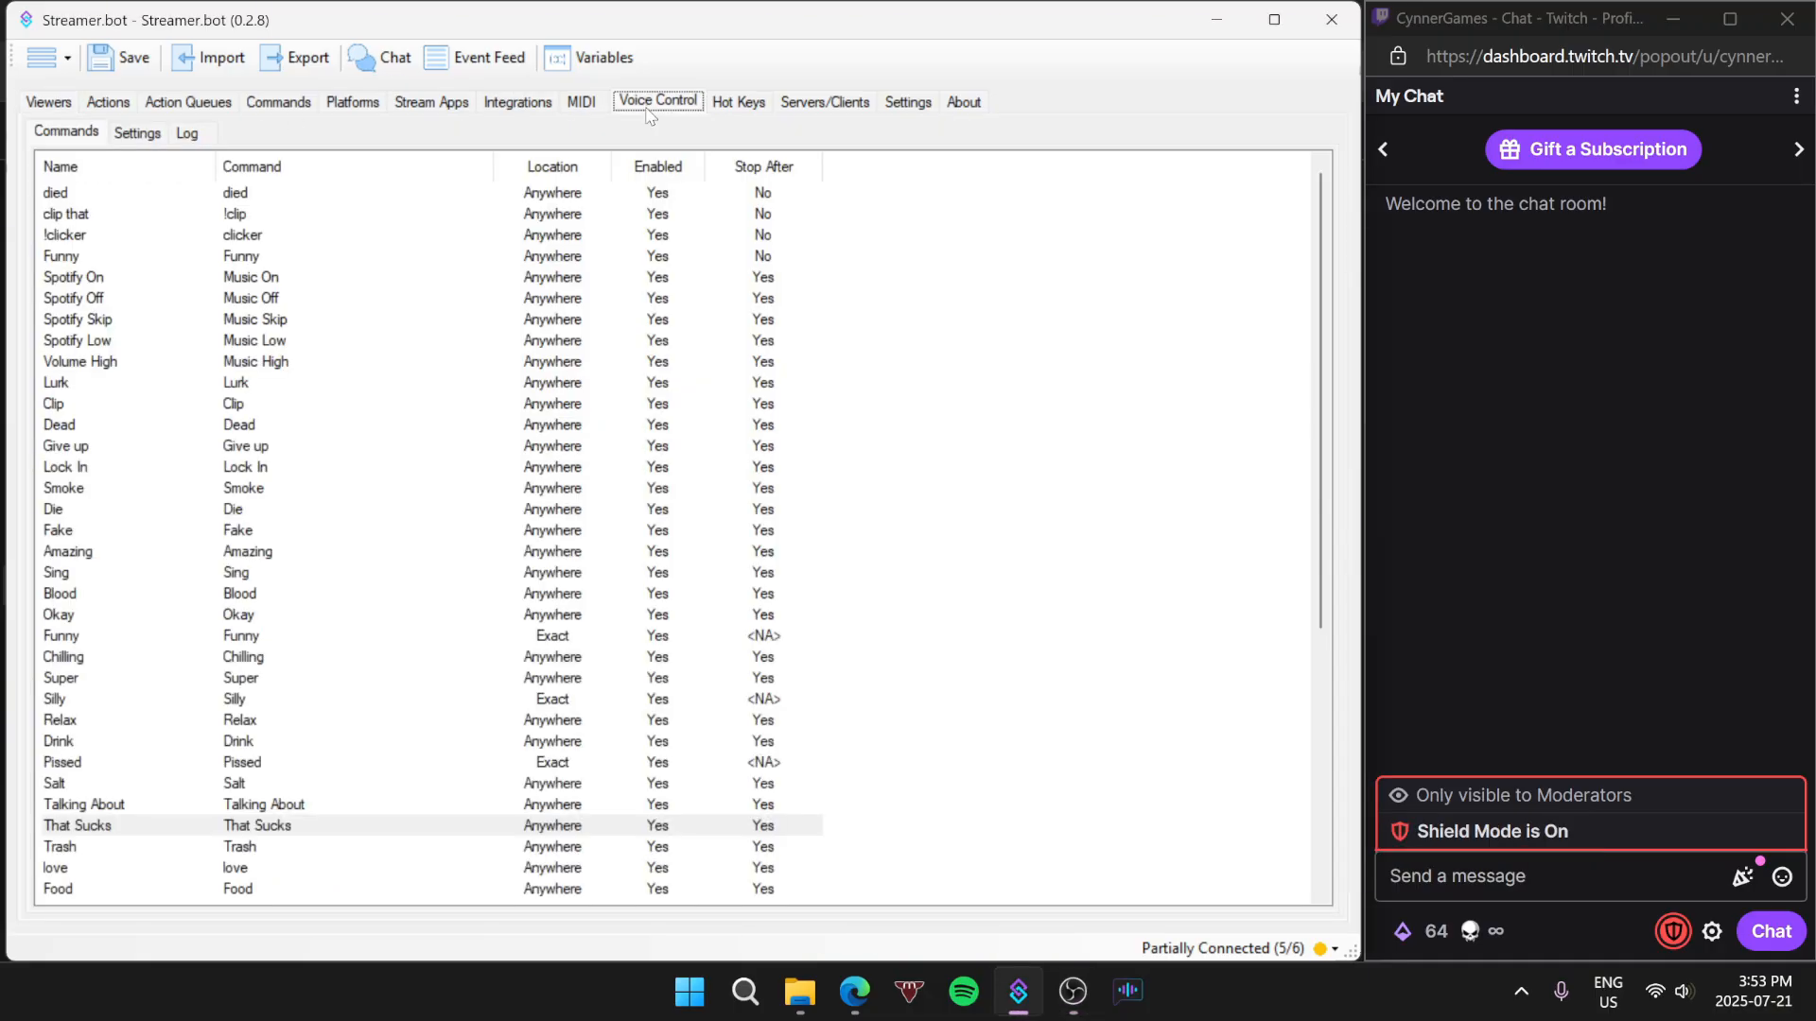
{"action": "left_click", "coordinate": [143, 139]}
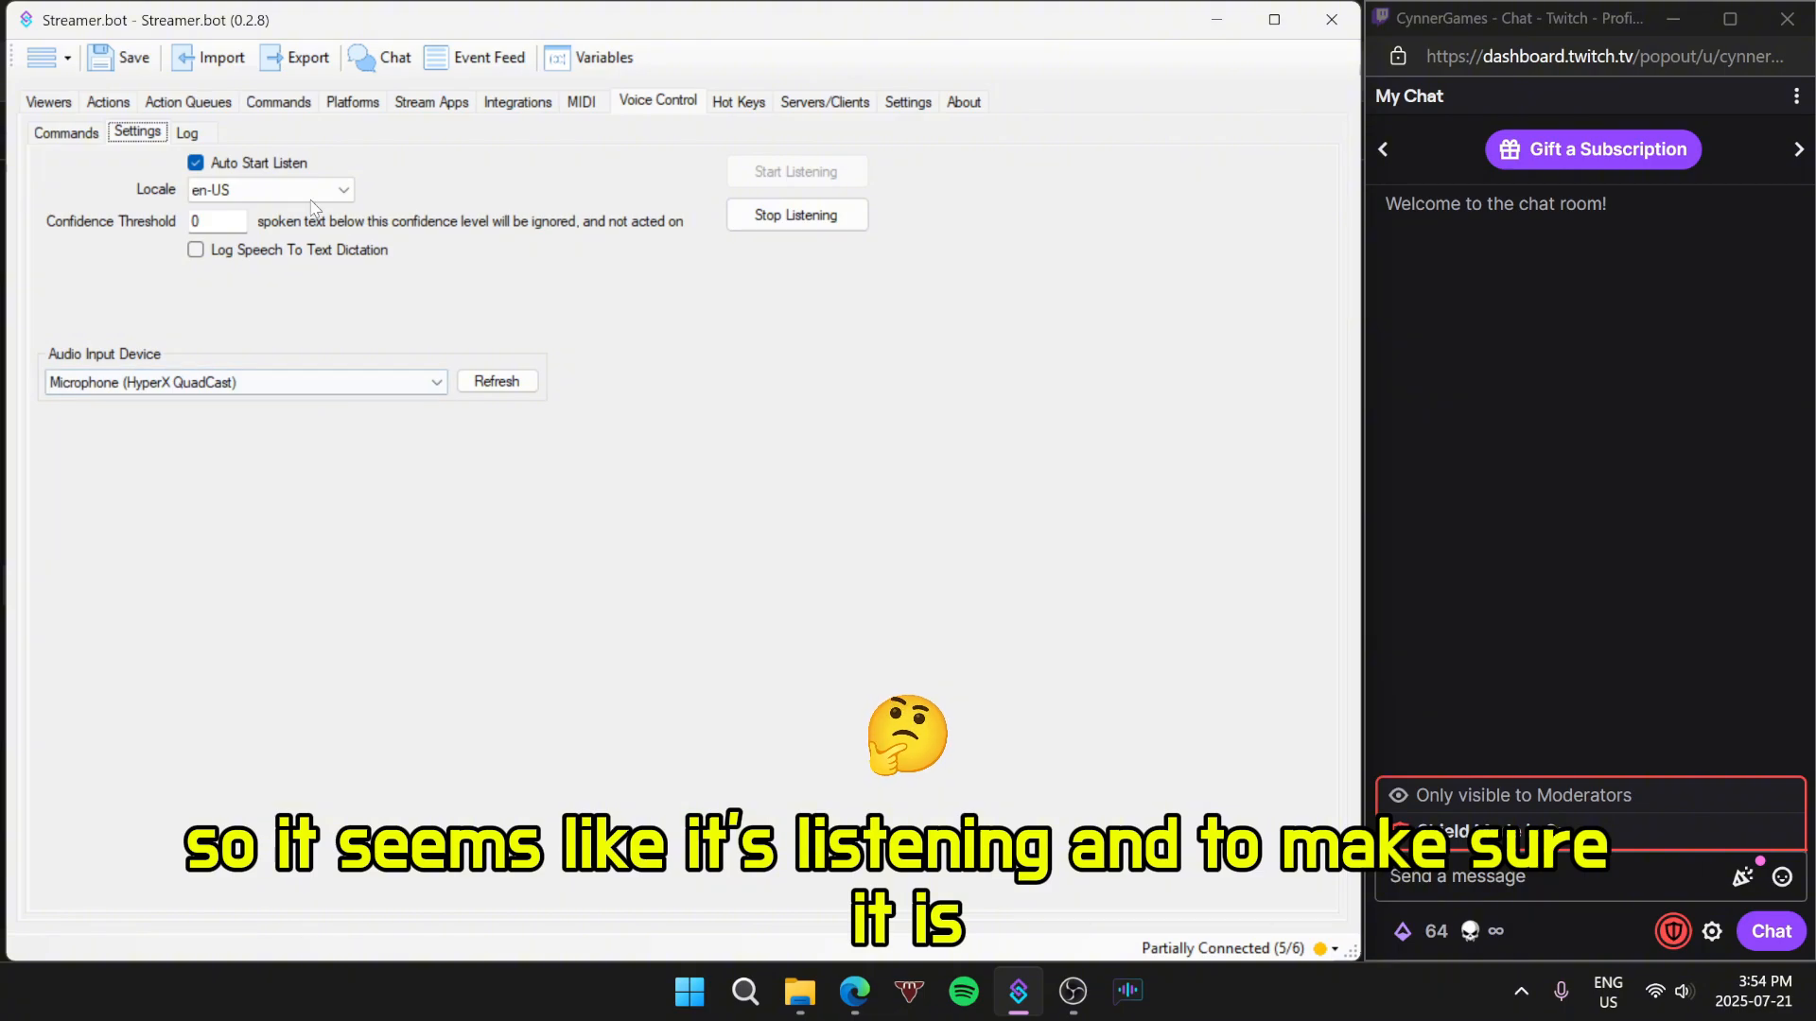
{"action": "left_click", "coordinate": [185, 135]}
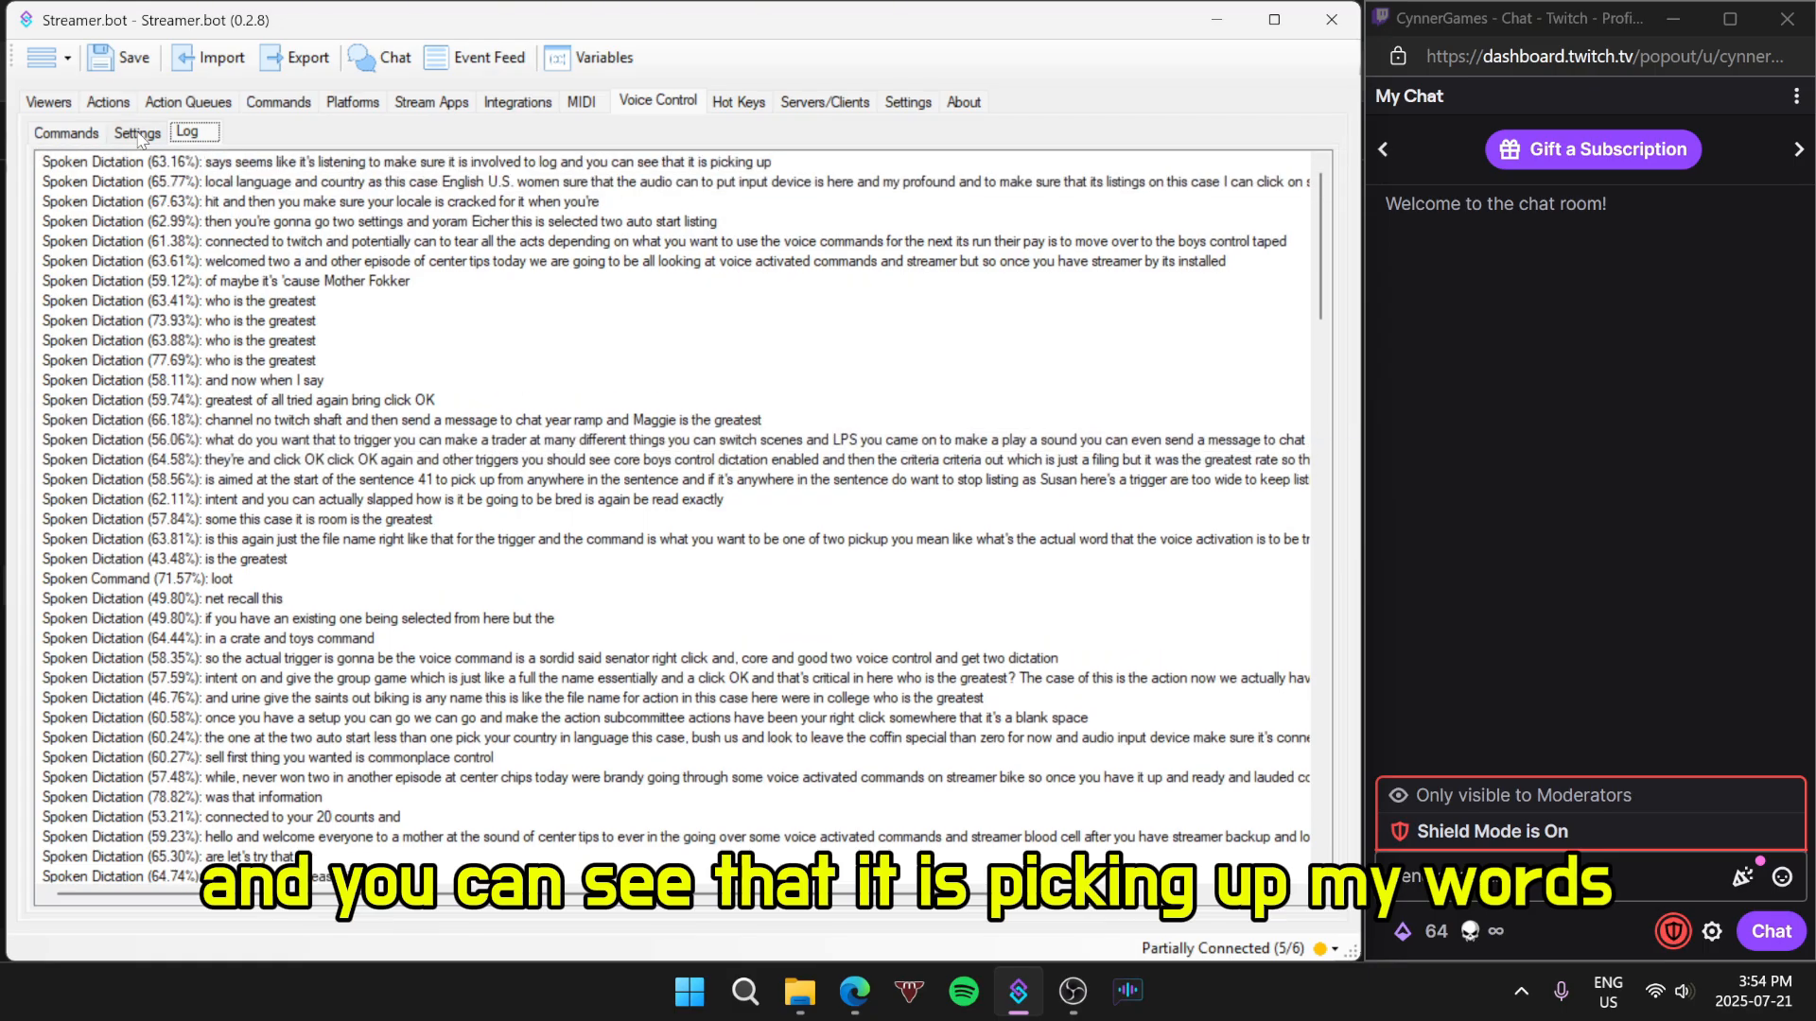
{"action": "left_click", "coordinate": [138, 134]}
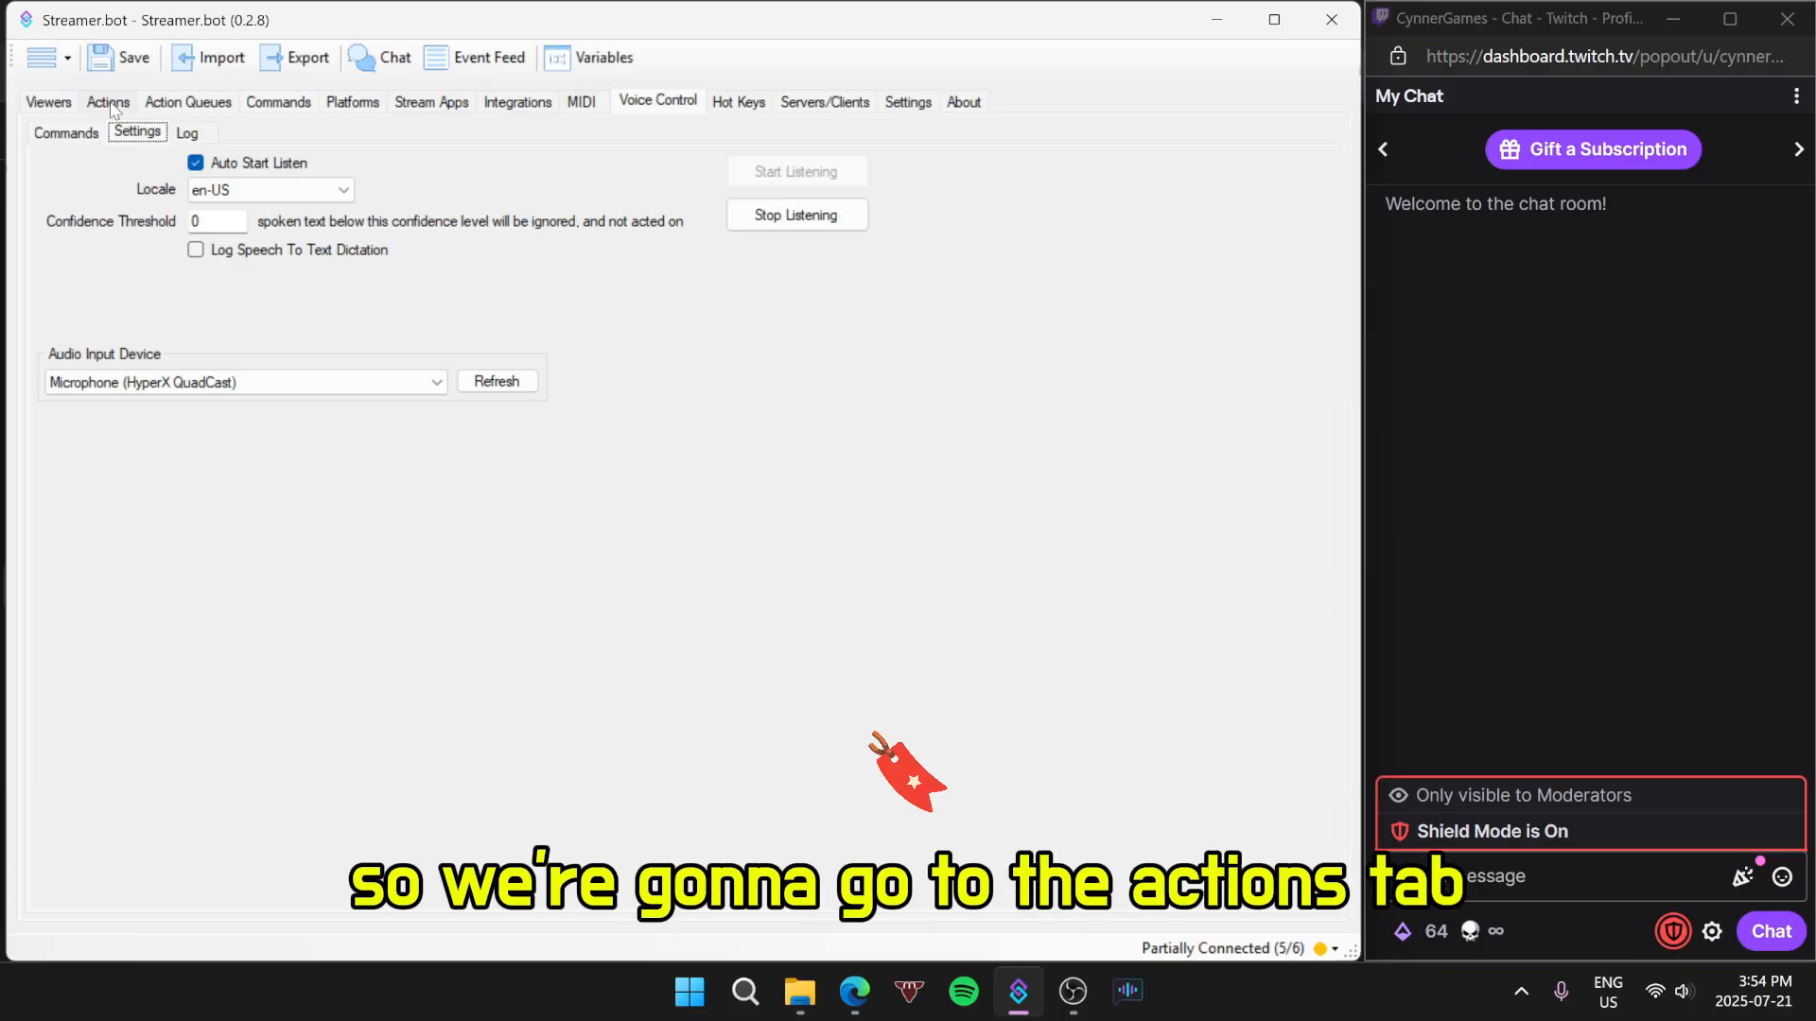
Step: Create a new action named "Who is the greatest" without a group, in the Default queue
{"action": "left_click", "coordinate": [110, 102]}
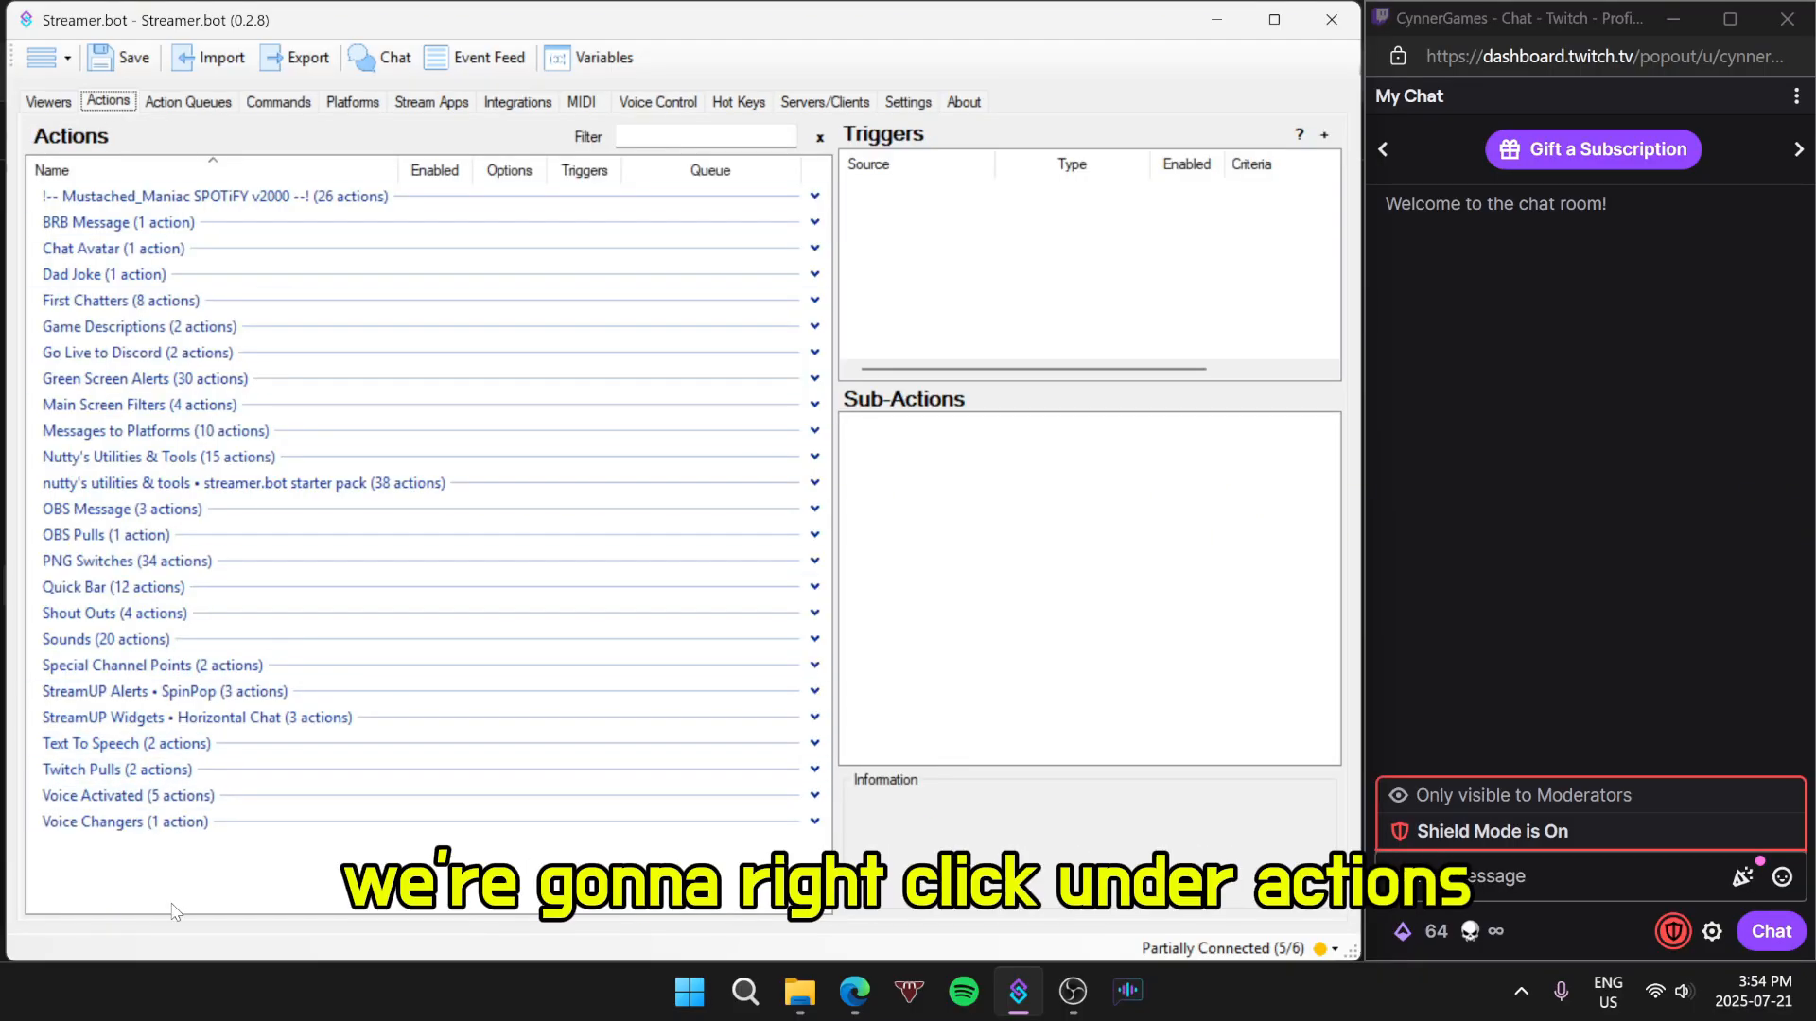
{"action": "right_click", "coordinate": [192, 875]}
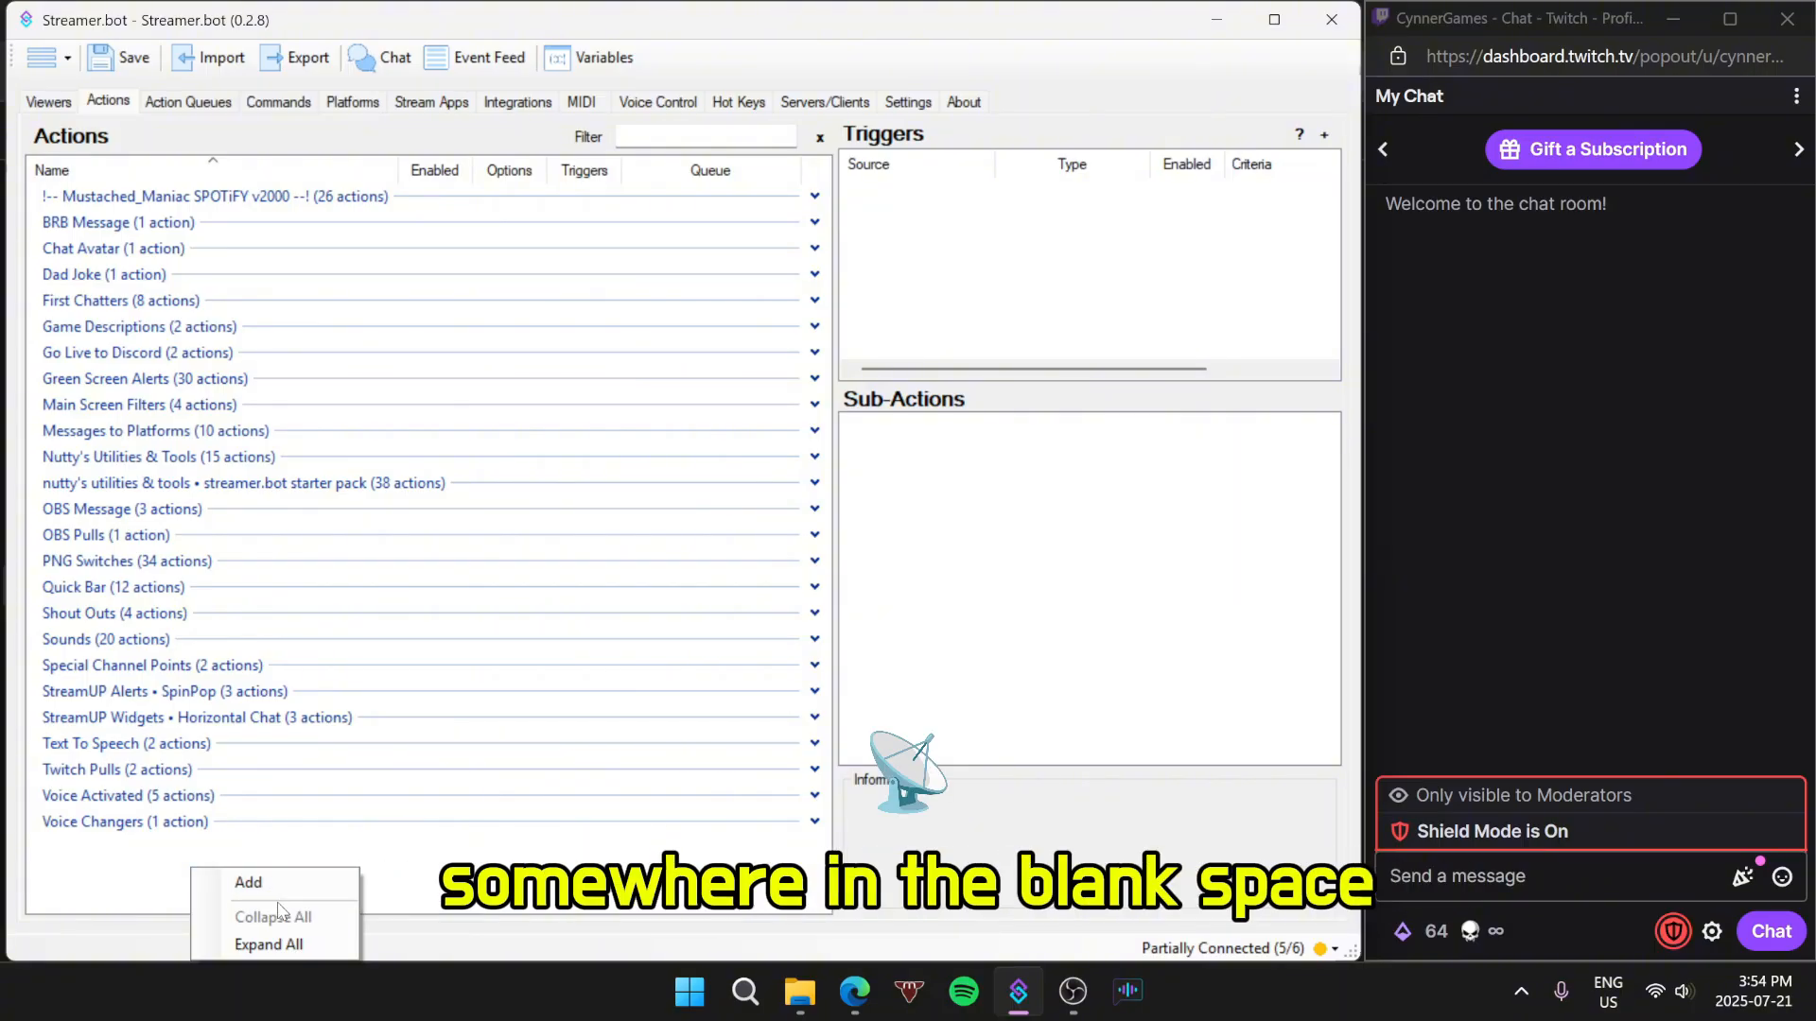
{"action": "left_click", "coordinate": [319, 876]}
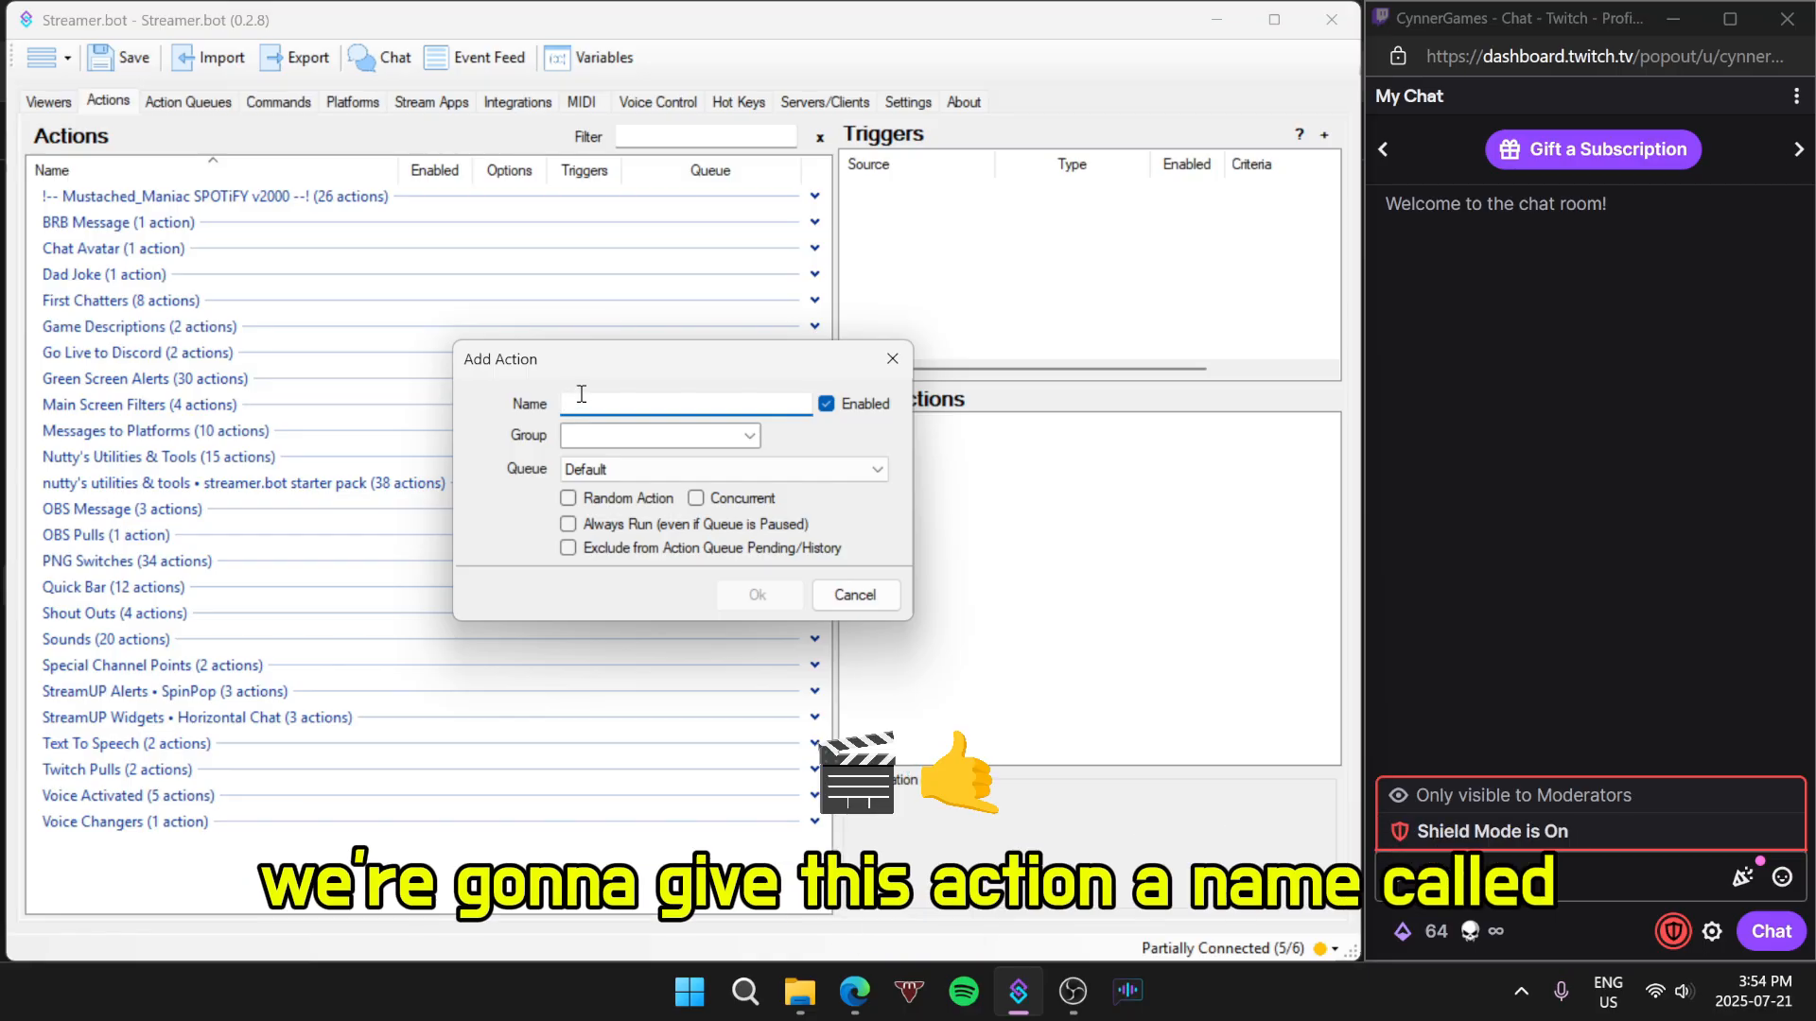
{"action": "type", "text": "Who is the greatest"}
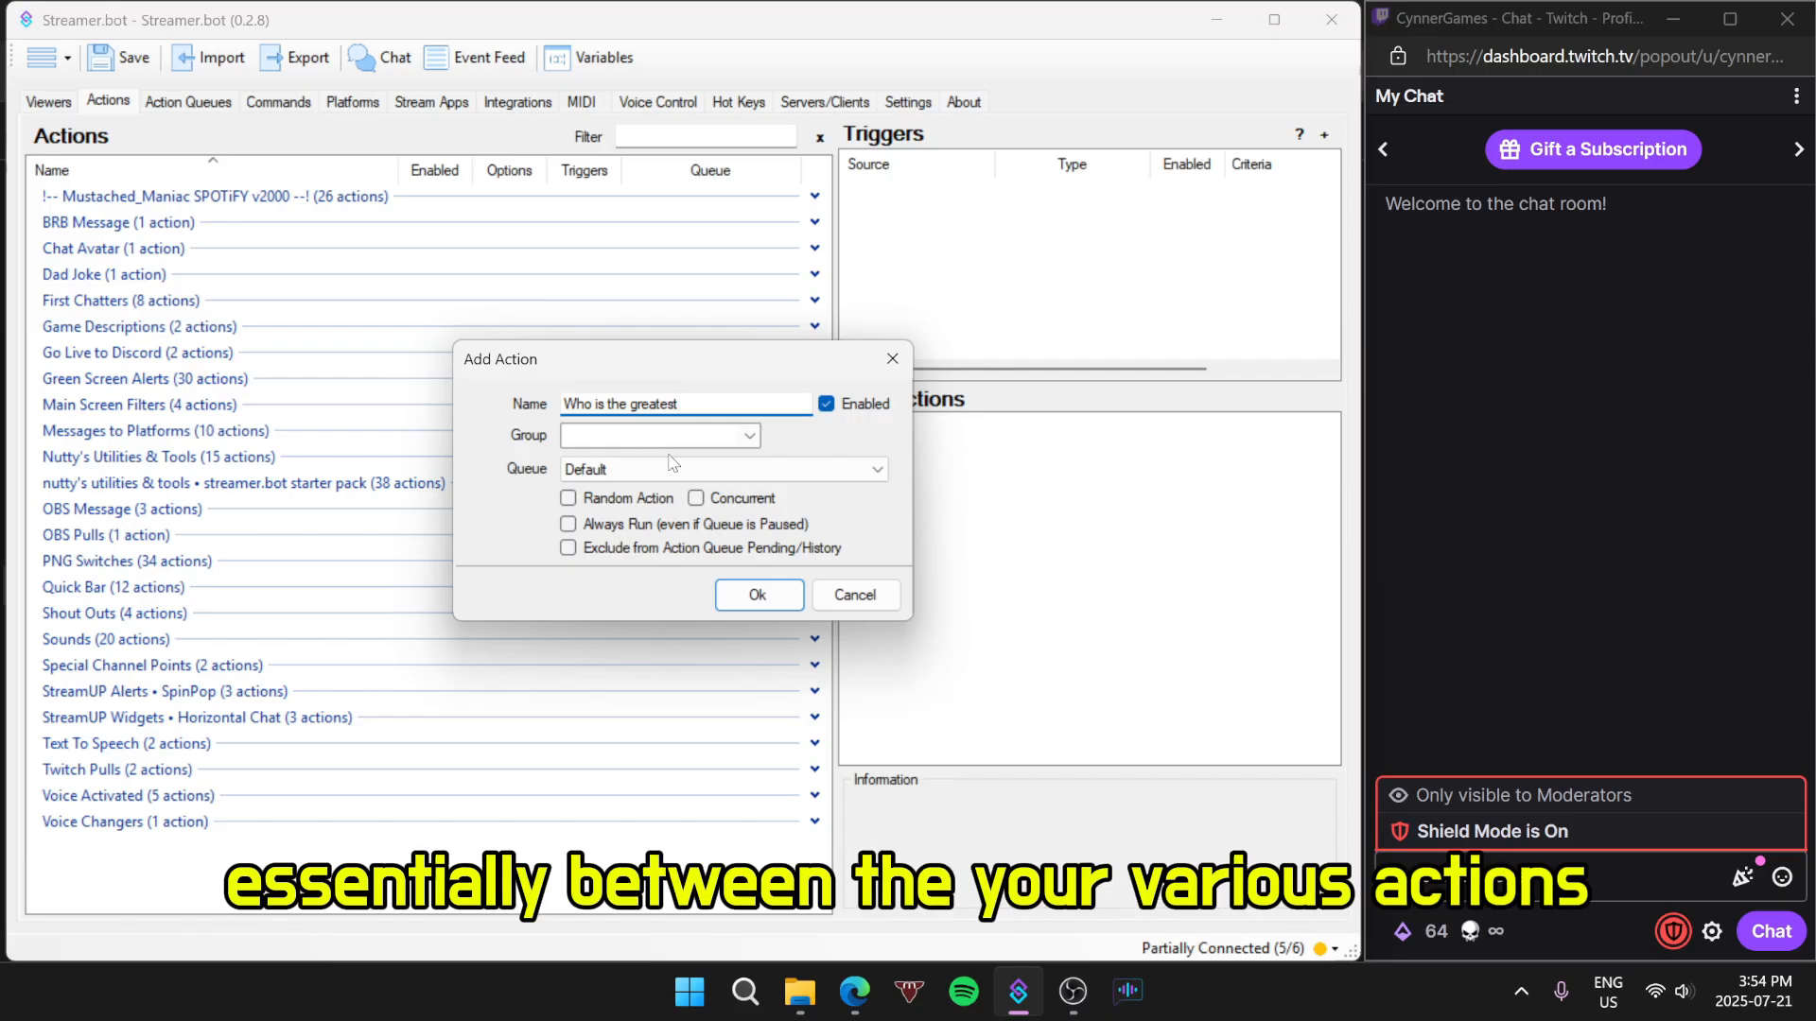
{"action": "left_click", "coordinate": [763, 596]}
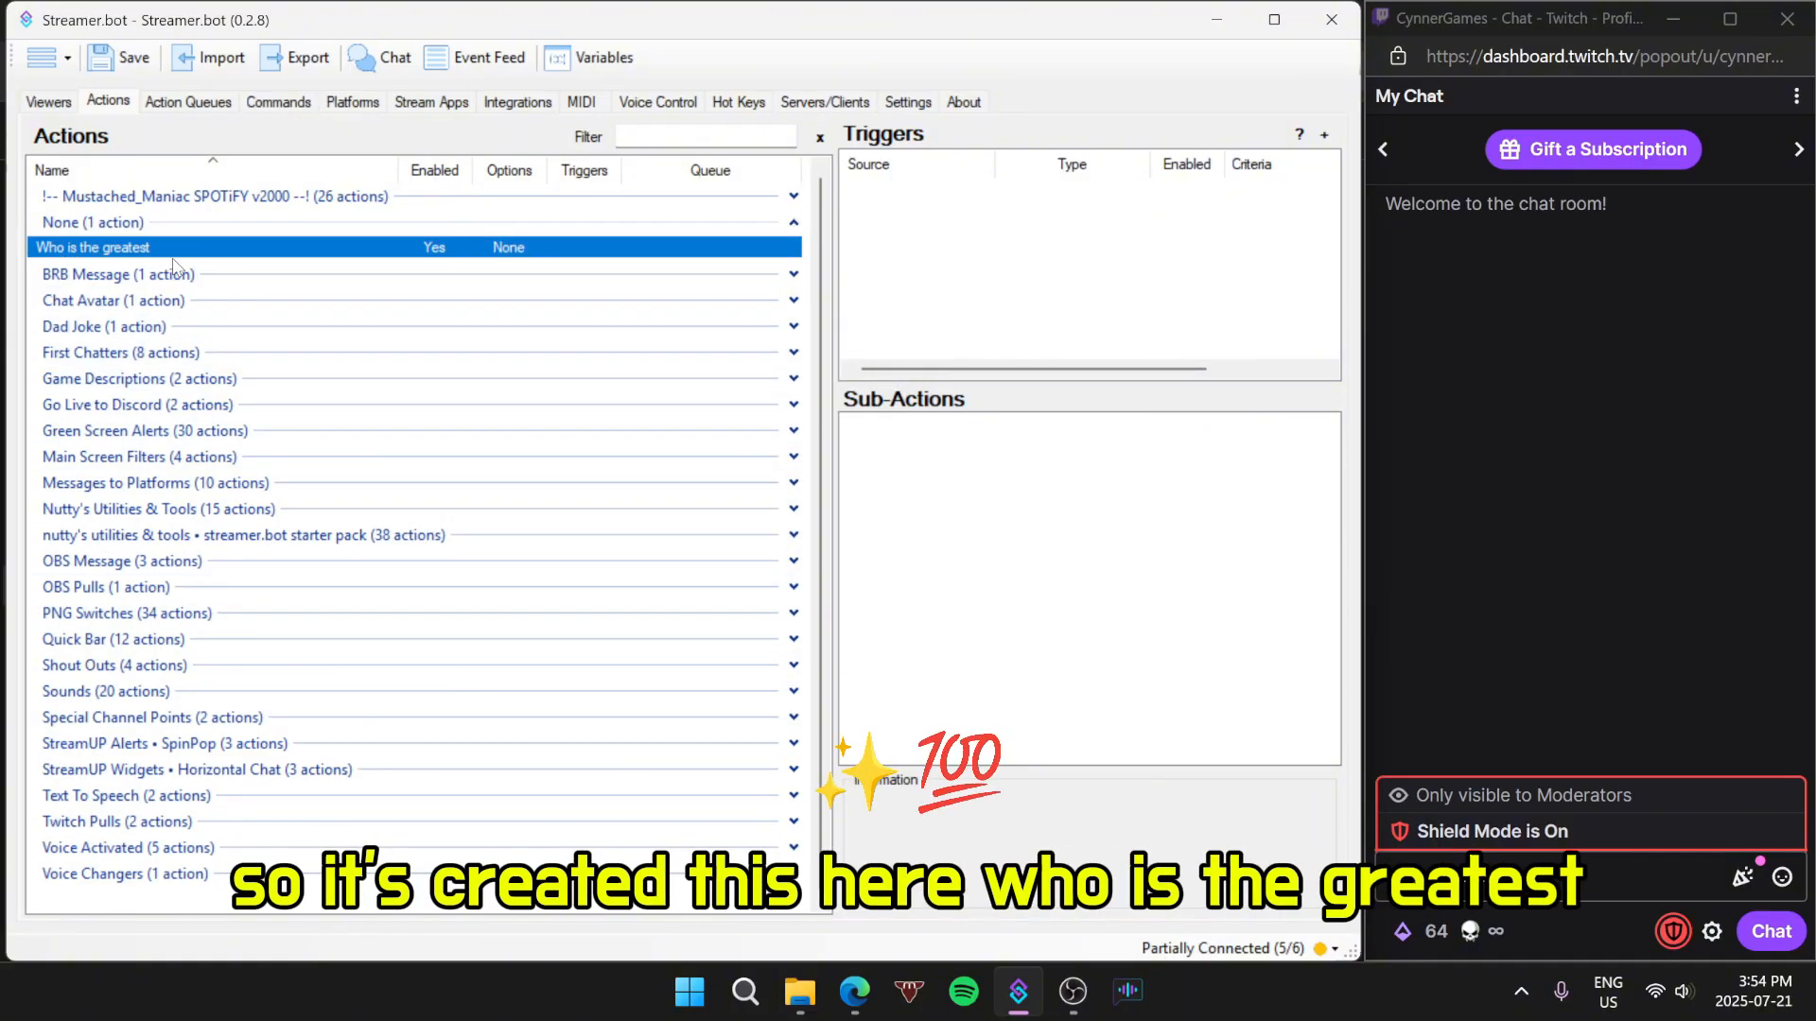
Step: Start adding a Core Voice Control Dictation trigger to the "Who is the greatest" action
{"action": "right_click", "coordinate": [1029, 235]}
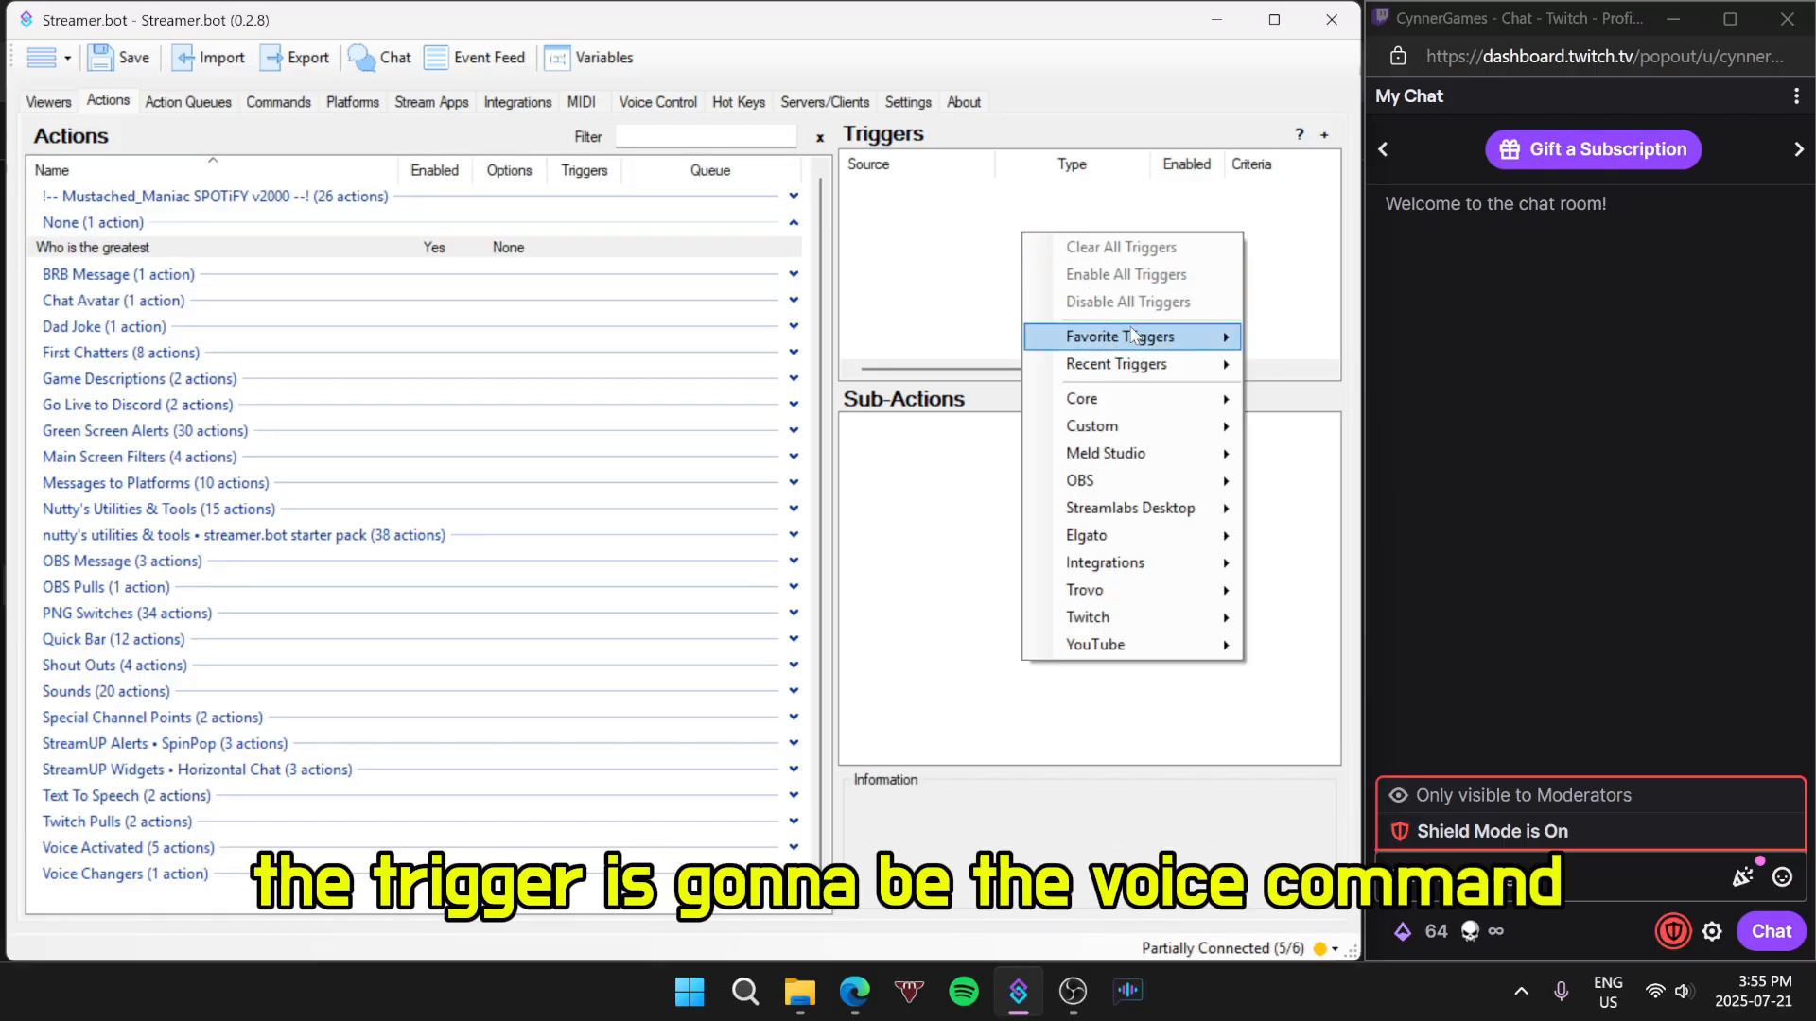
{"action": "mouse_move", "coordinate": [1135, 334]}
{"action": "right_click", "coordinate": [909, 199]}
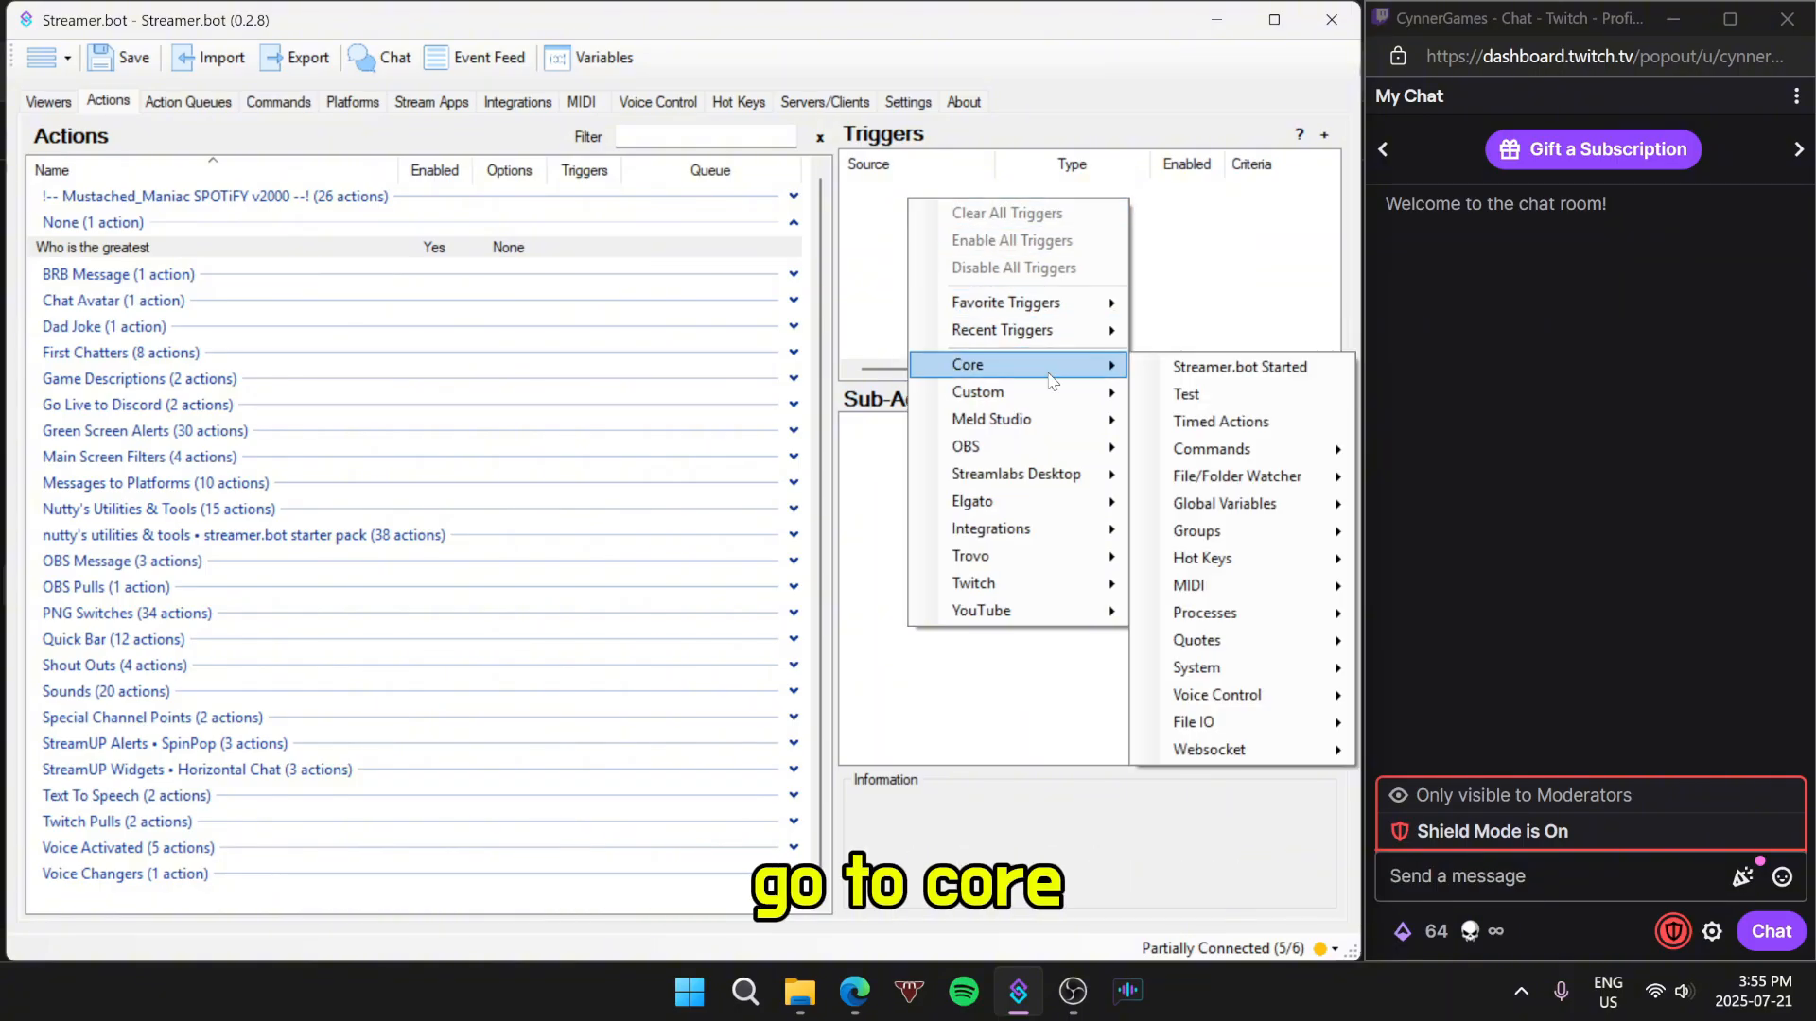
{"action": "mouse_move", "coordinate": [1263, 702]}
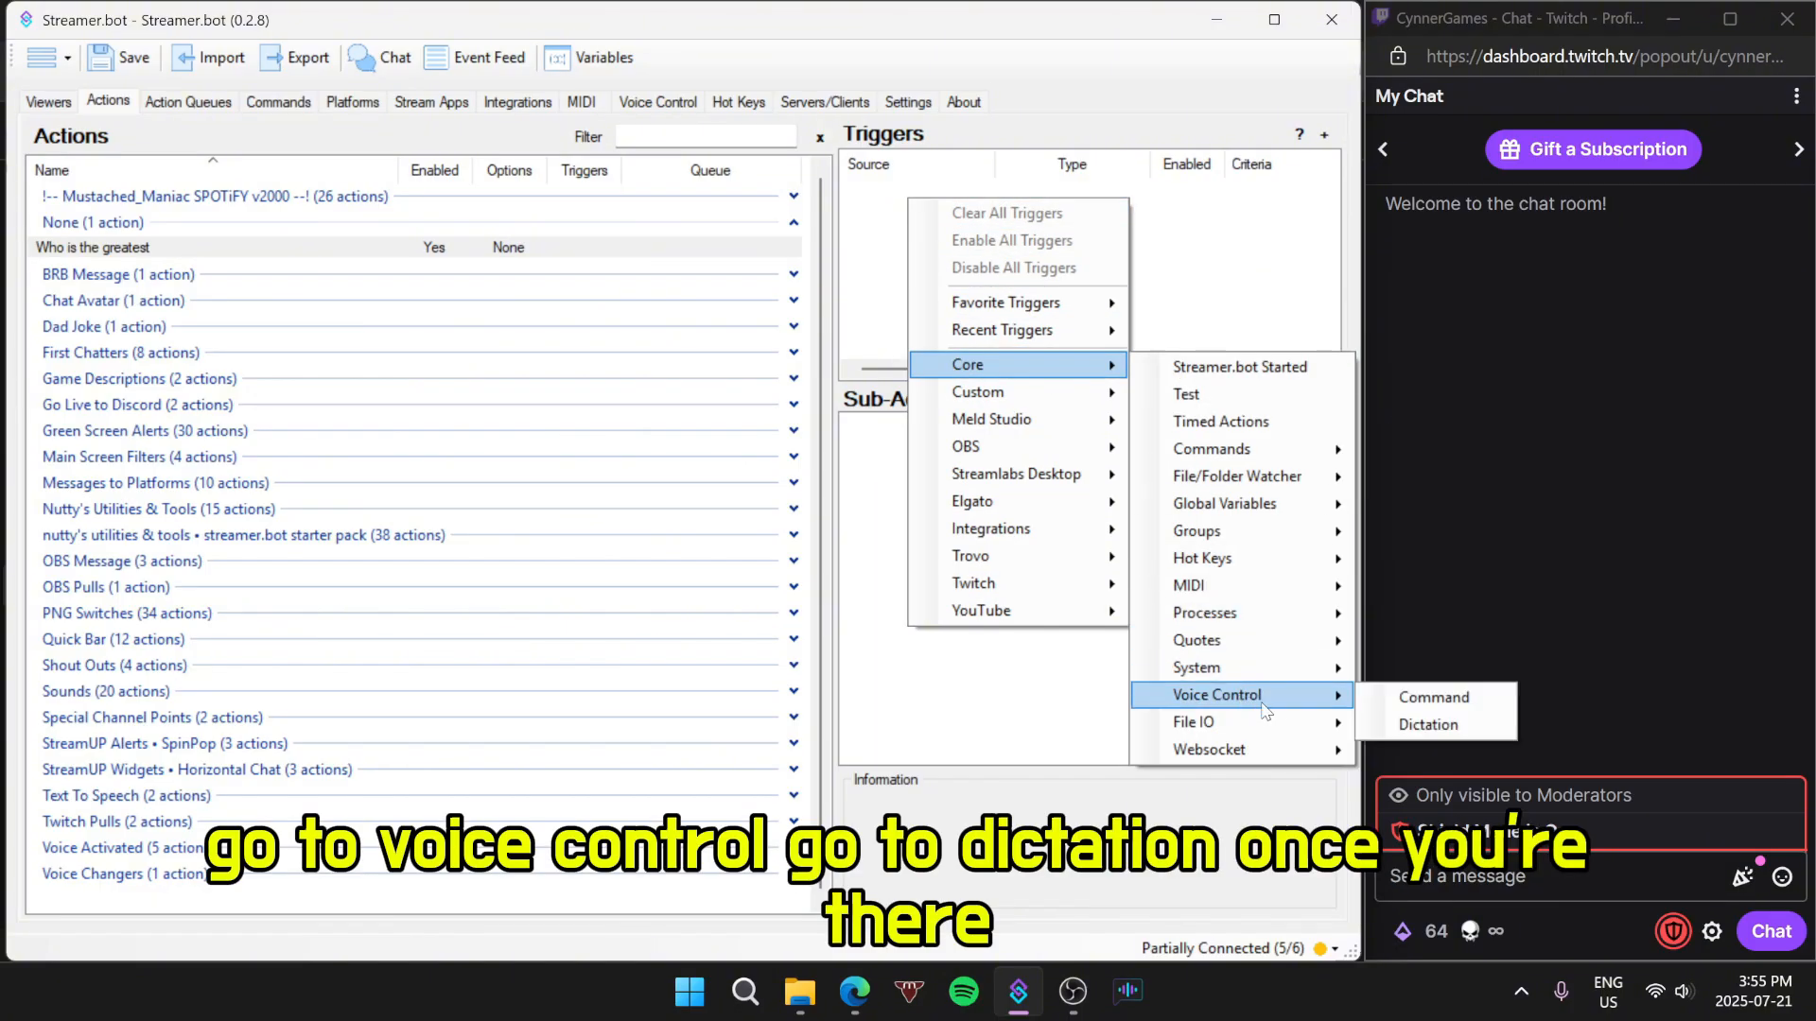
{"action": "left_click", "coordinate": [1442, 733]}
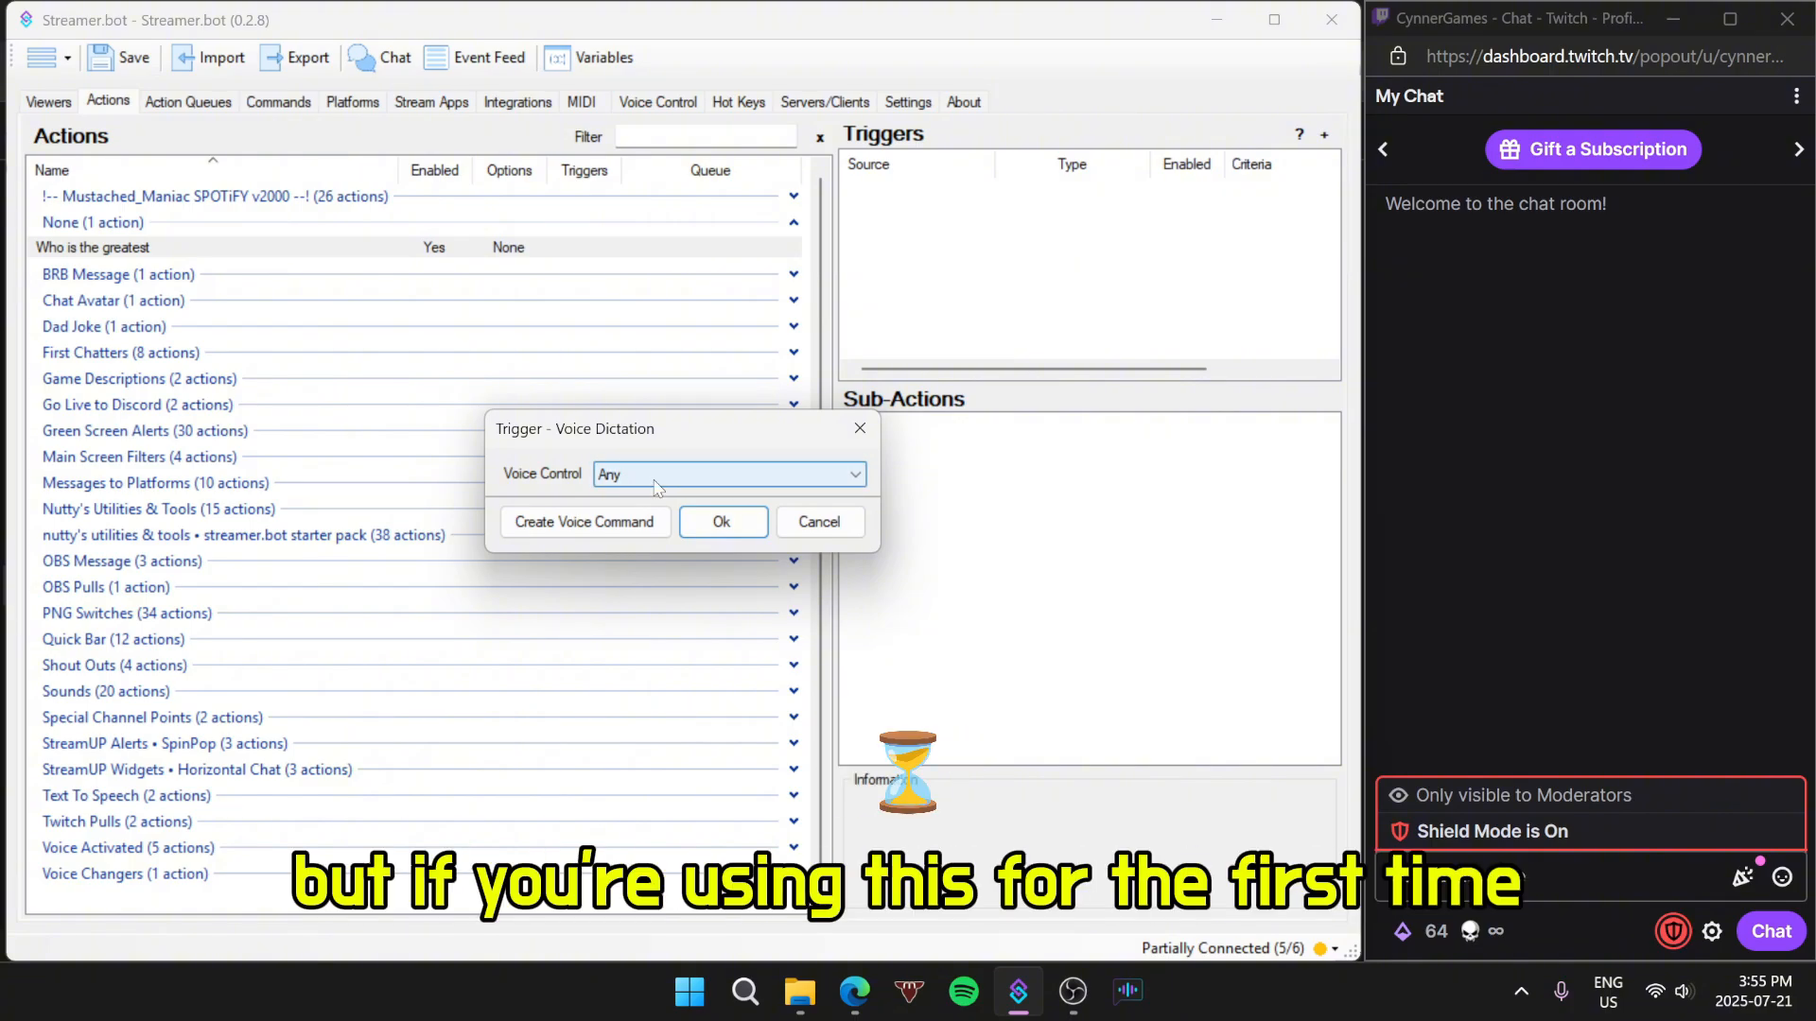
Step: Start a new voice command for the trigger and name it "Video Explaining Voice Control"
{"action": "left_click", "coordinate": [580, 532]}
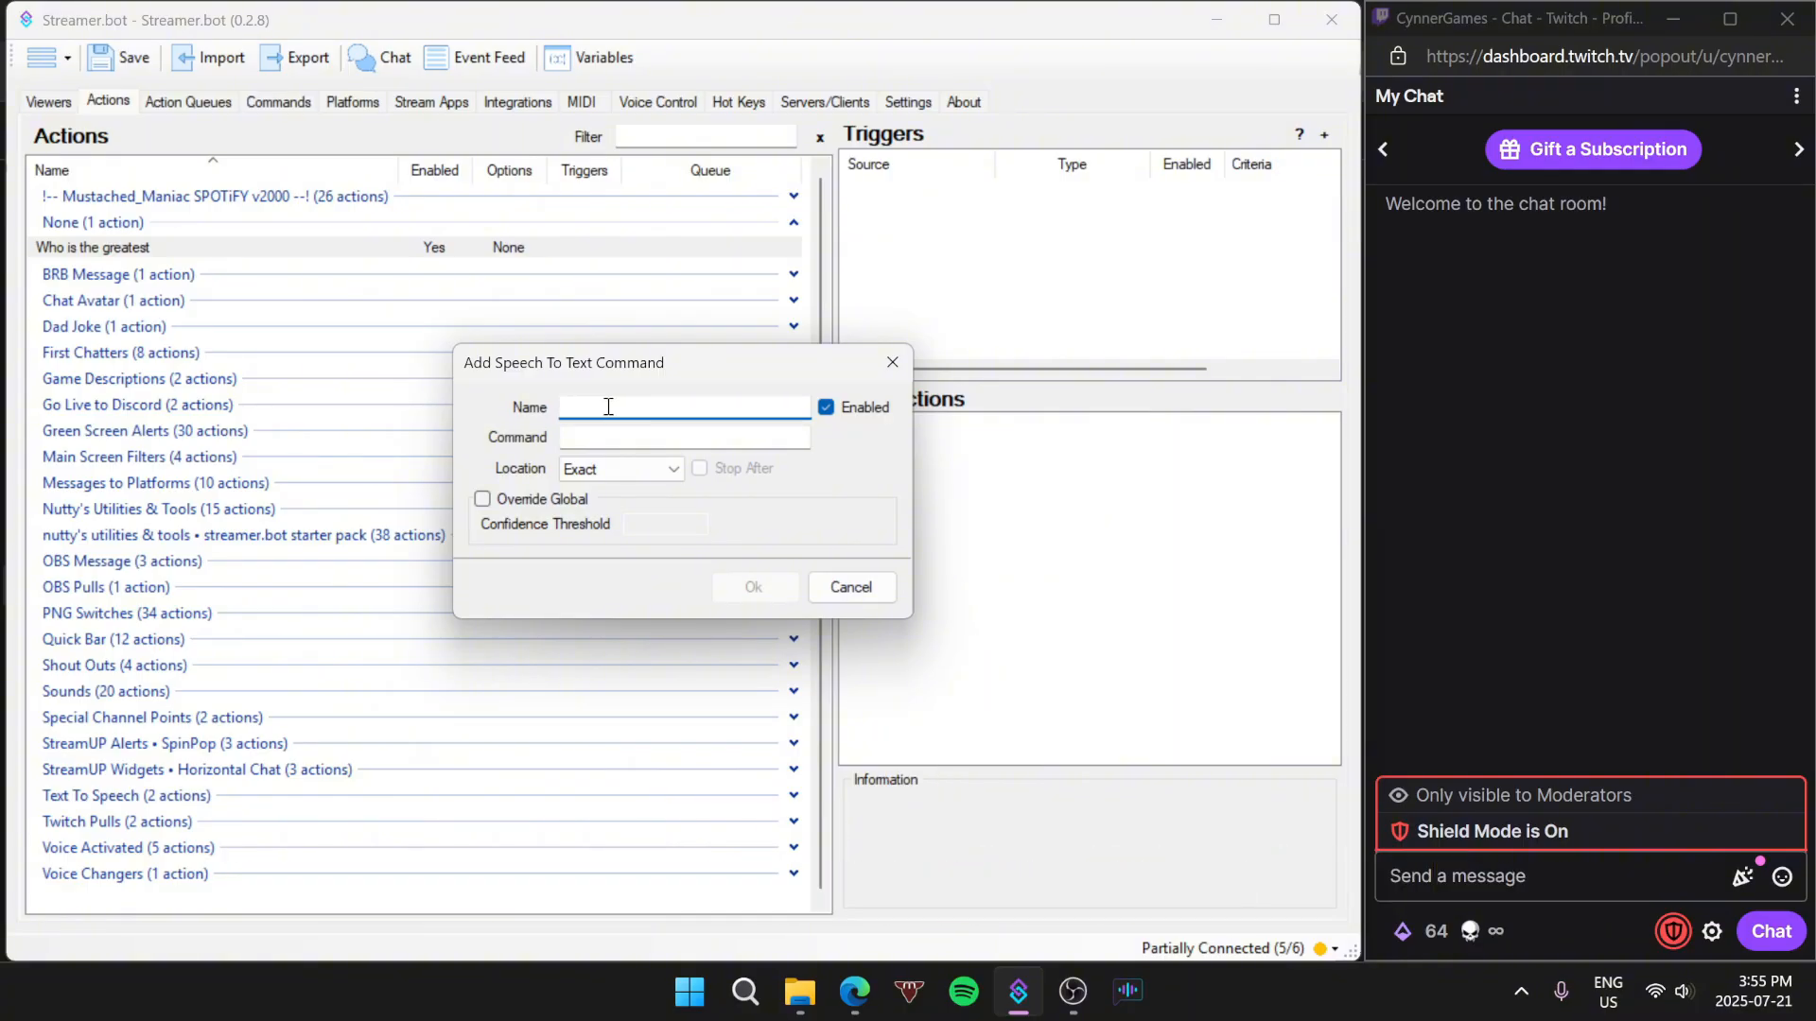
{"action": "type", "text": "Vide"}
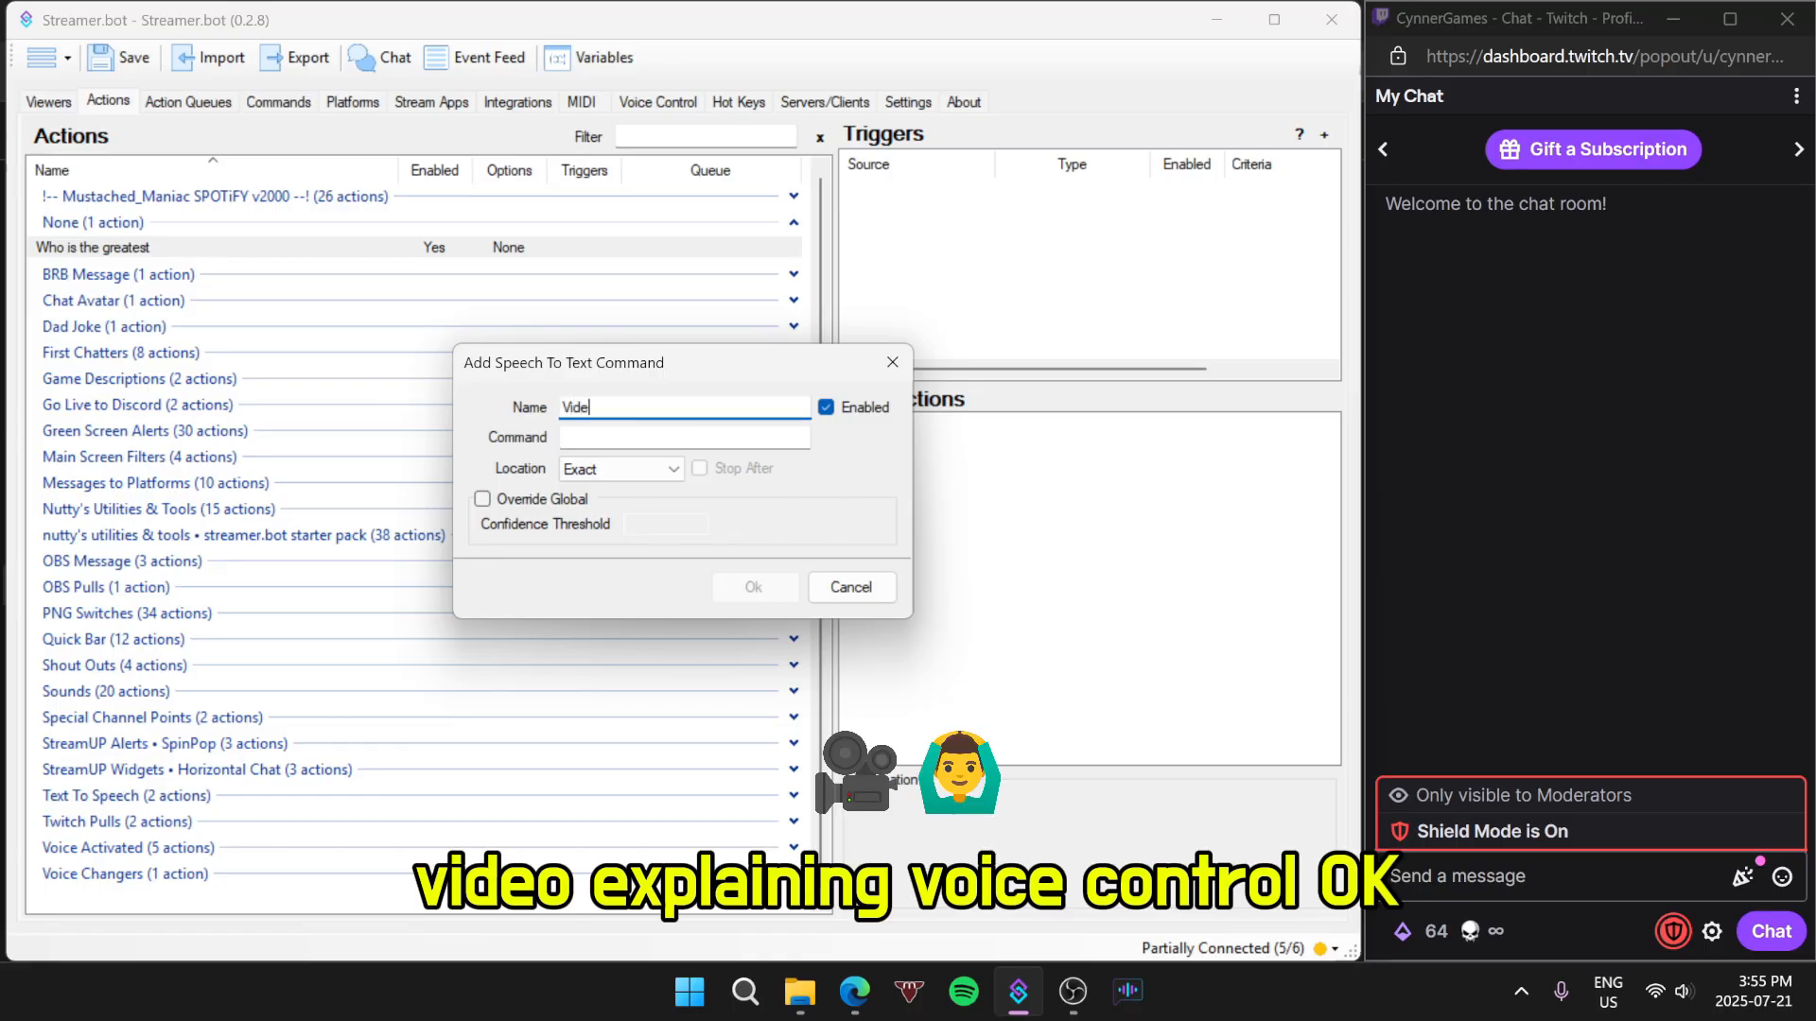
{"action": "type", "text": "o Explaining Voice Contorl"}
{"action": "key", "text": "BackSpace"}
{"action": "key", "text": "BackSpace"}
{"action": "type", "text": "rol"}
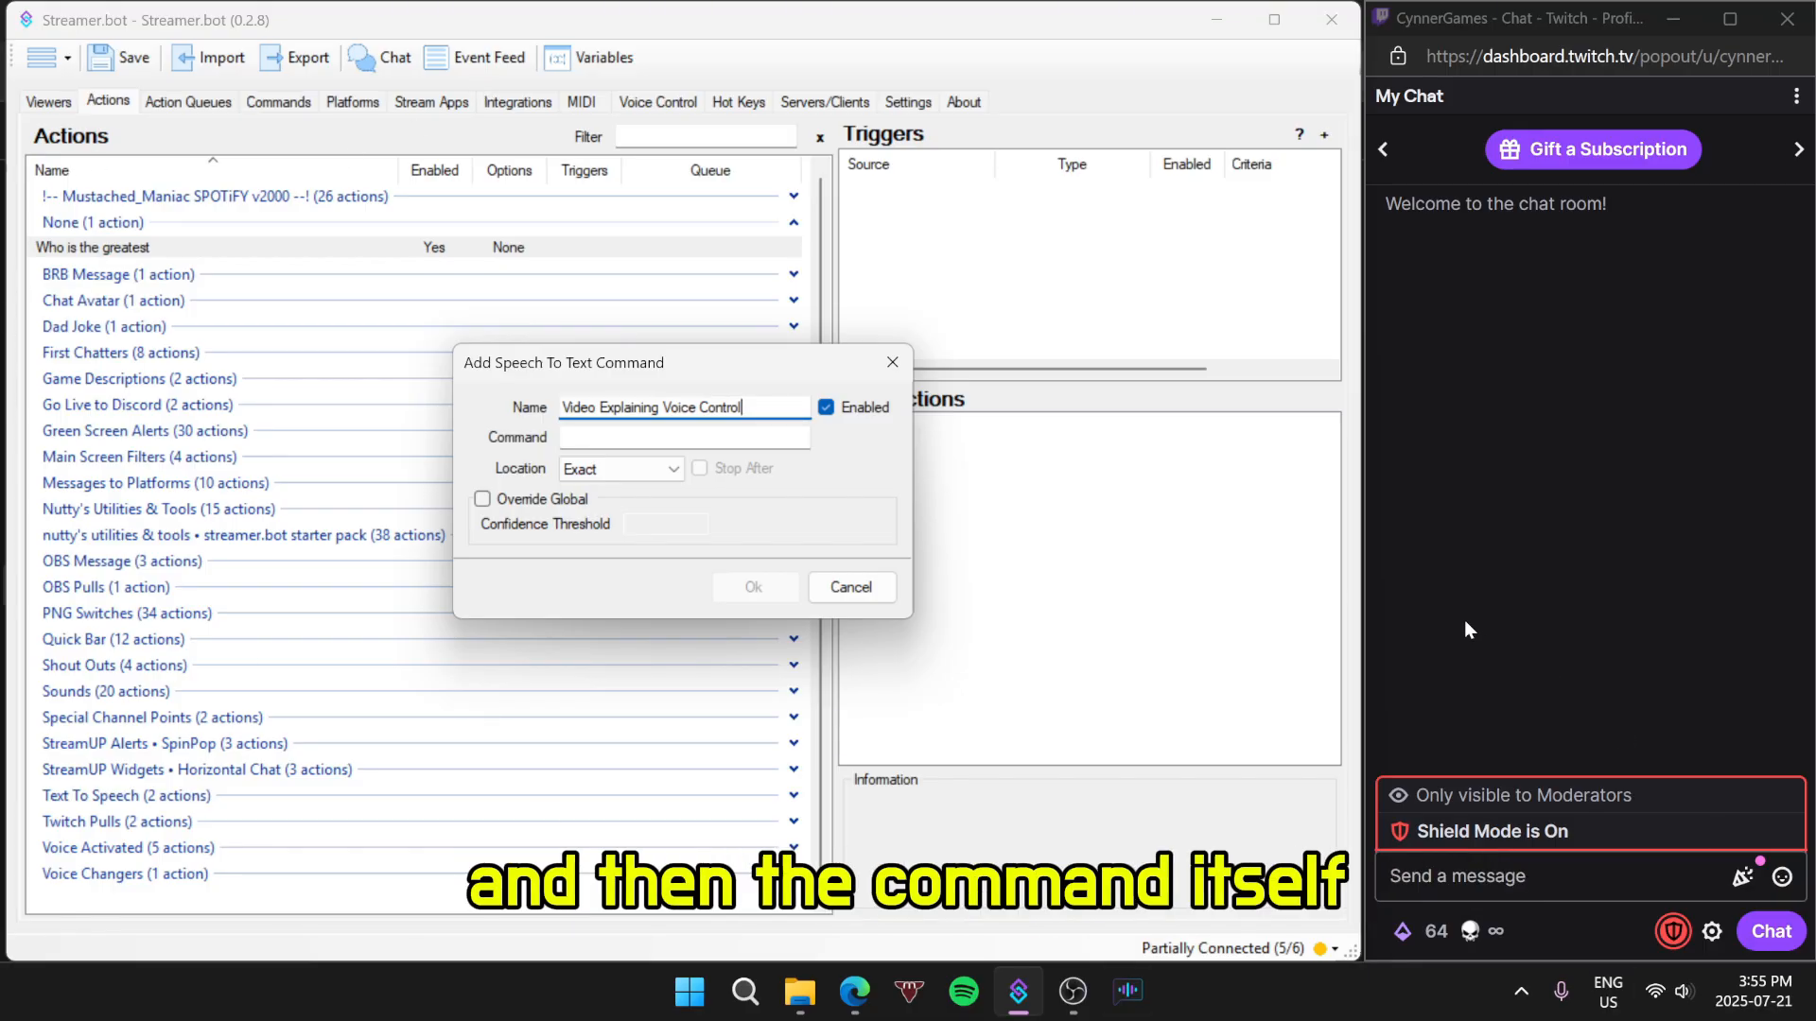
Step: Set the voice command's spoken phrase to "who is the greatest"
{"action": "left_click", "coordinate": [657, 438]}
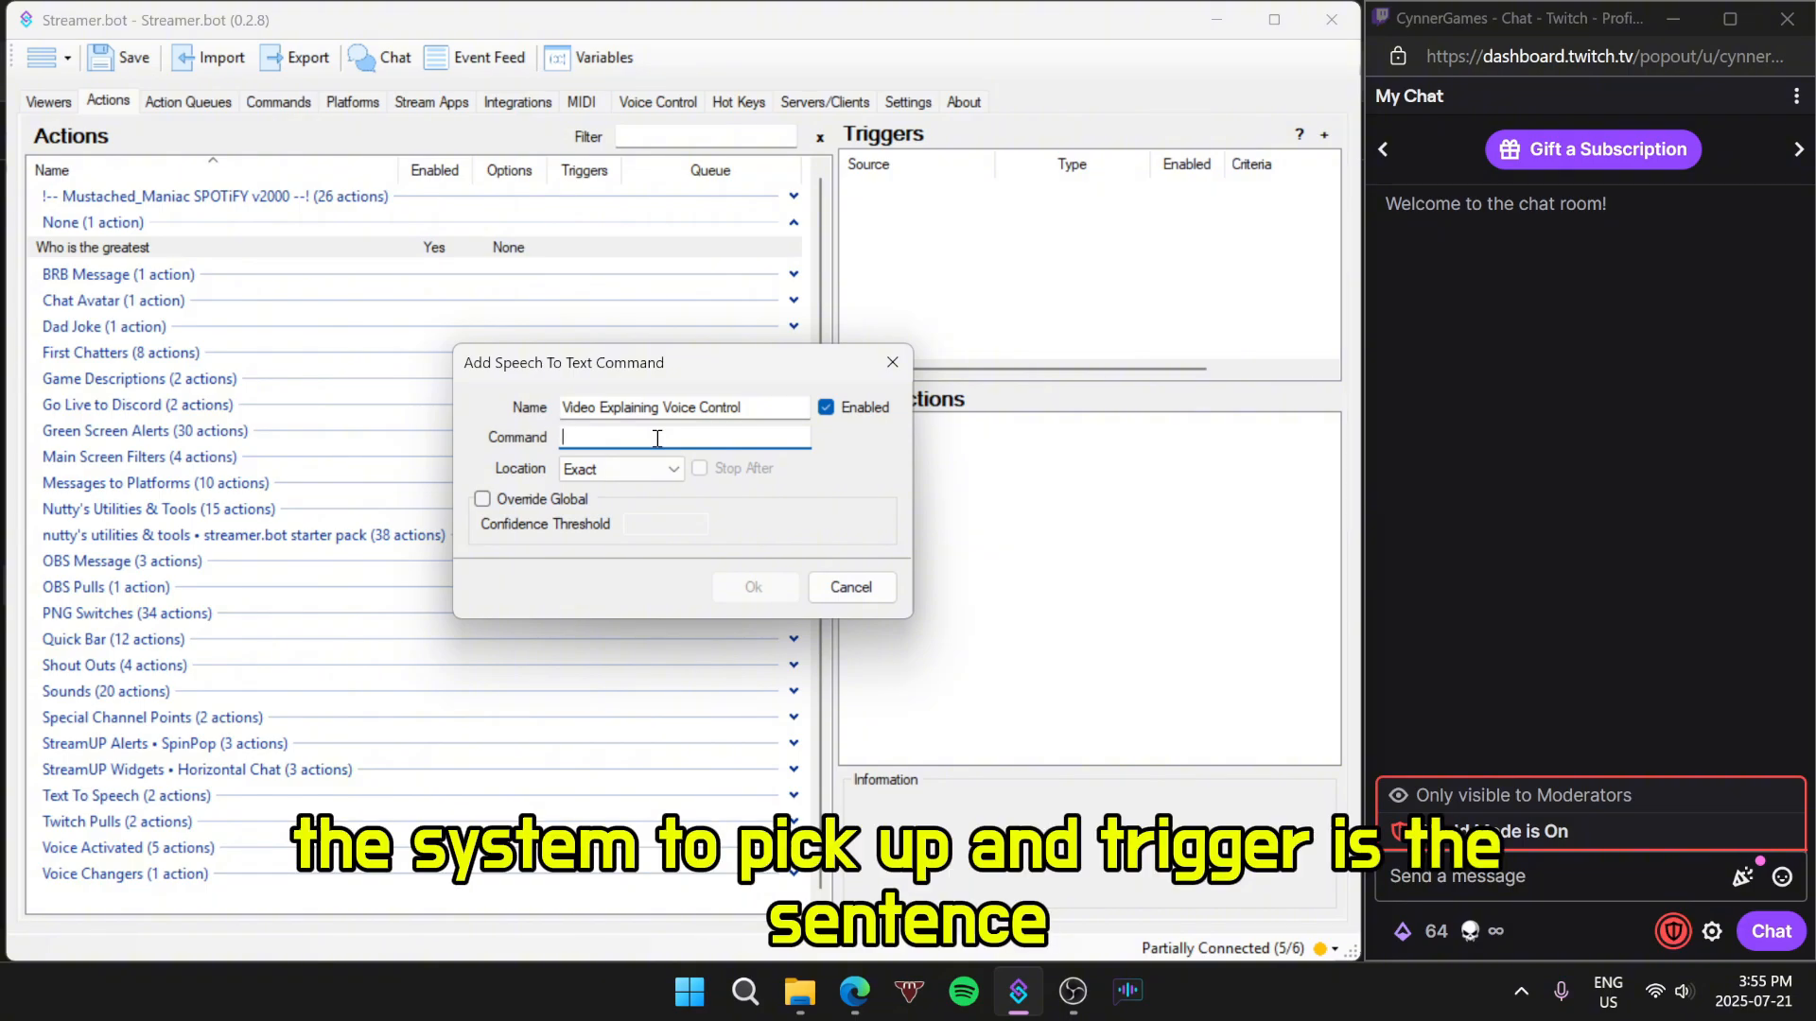
{"action": "type", "text": "who "}
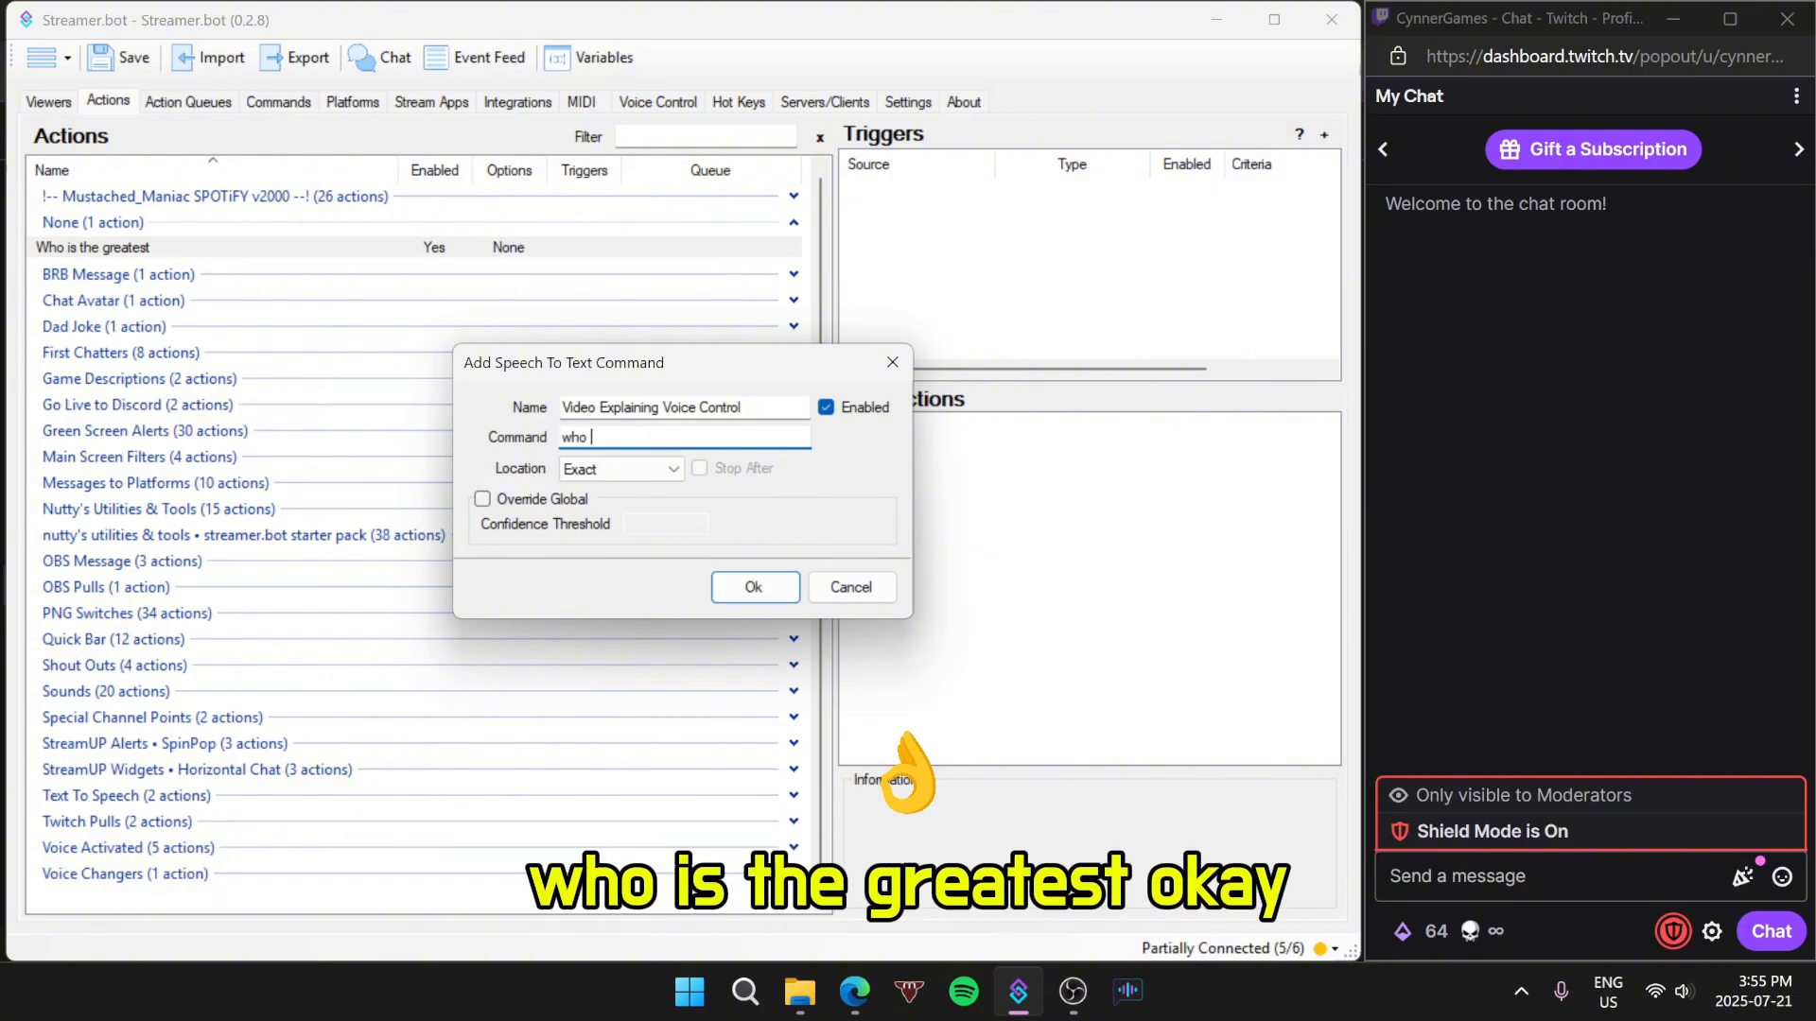
{"action": "type", "text": "is the greatest"}
{"action": "key", "text": "BackSpace"}
{"action": "key", "text": "BackSpace"}
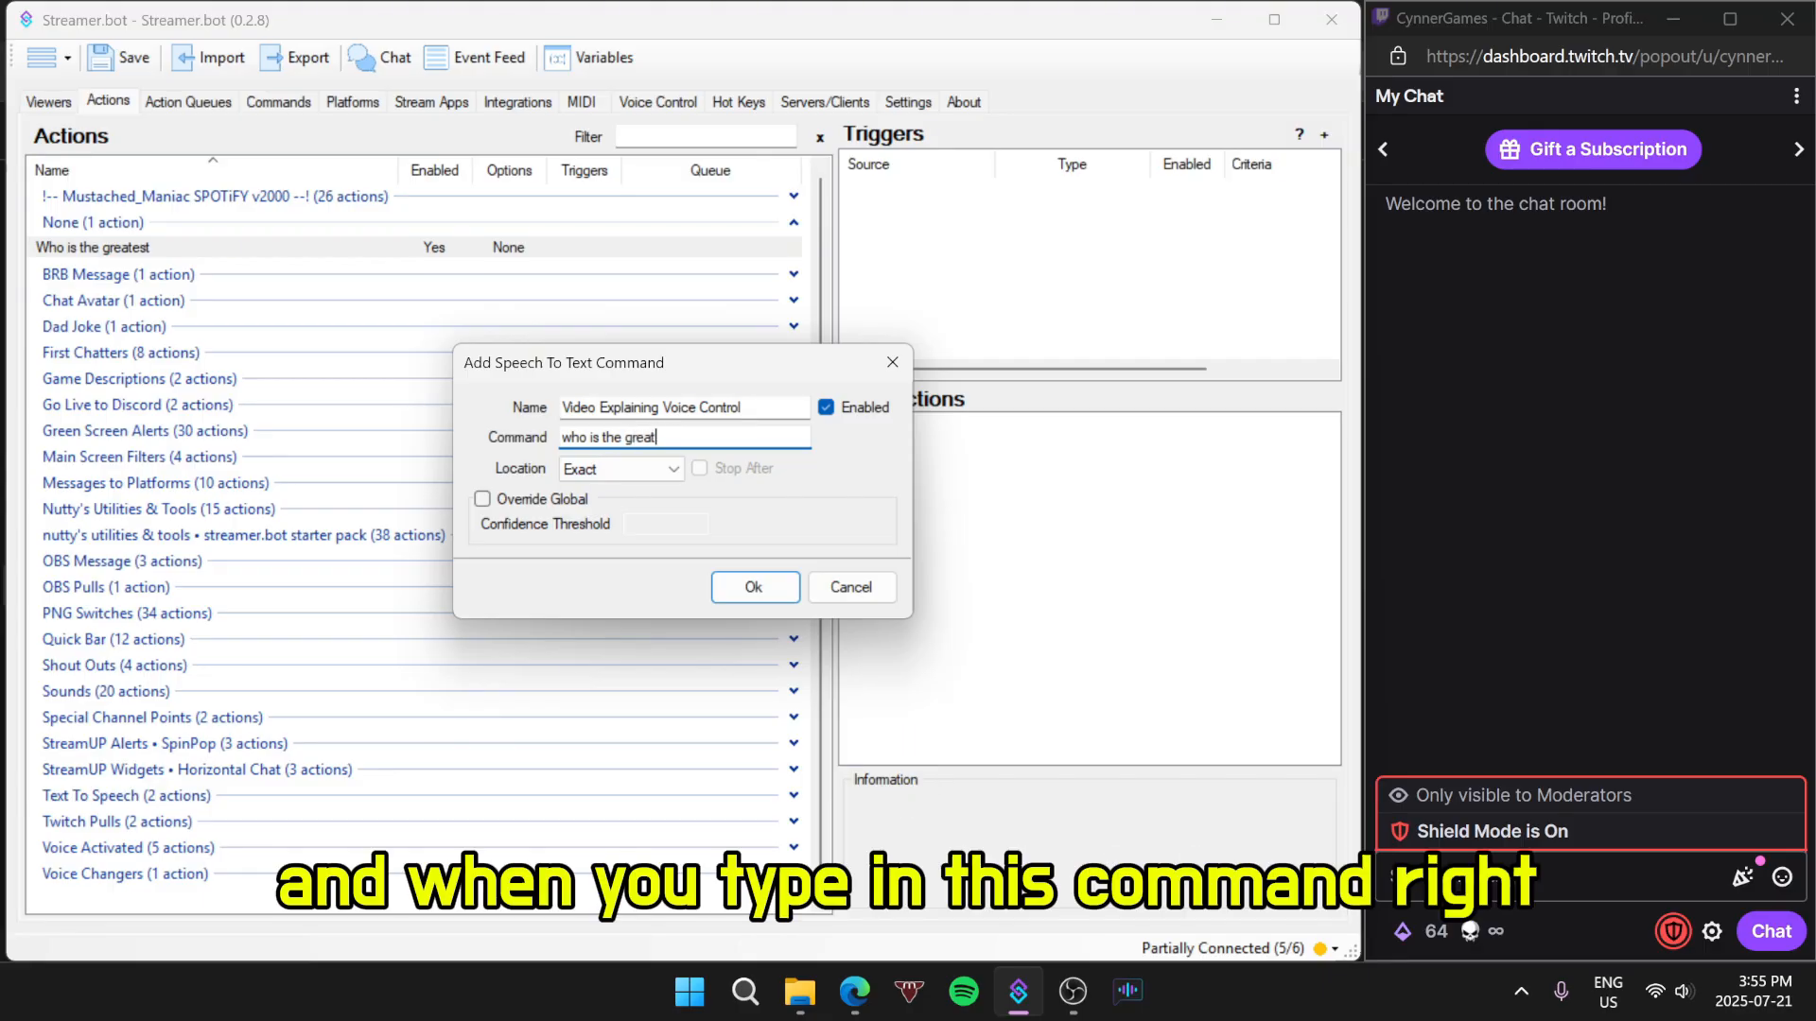
{"action": "type", "text": "st"}
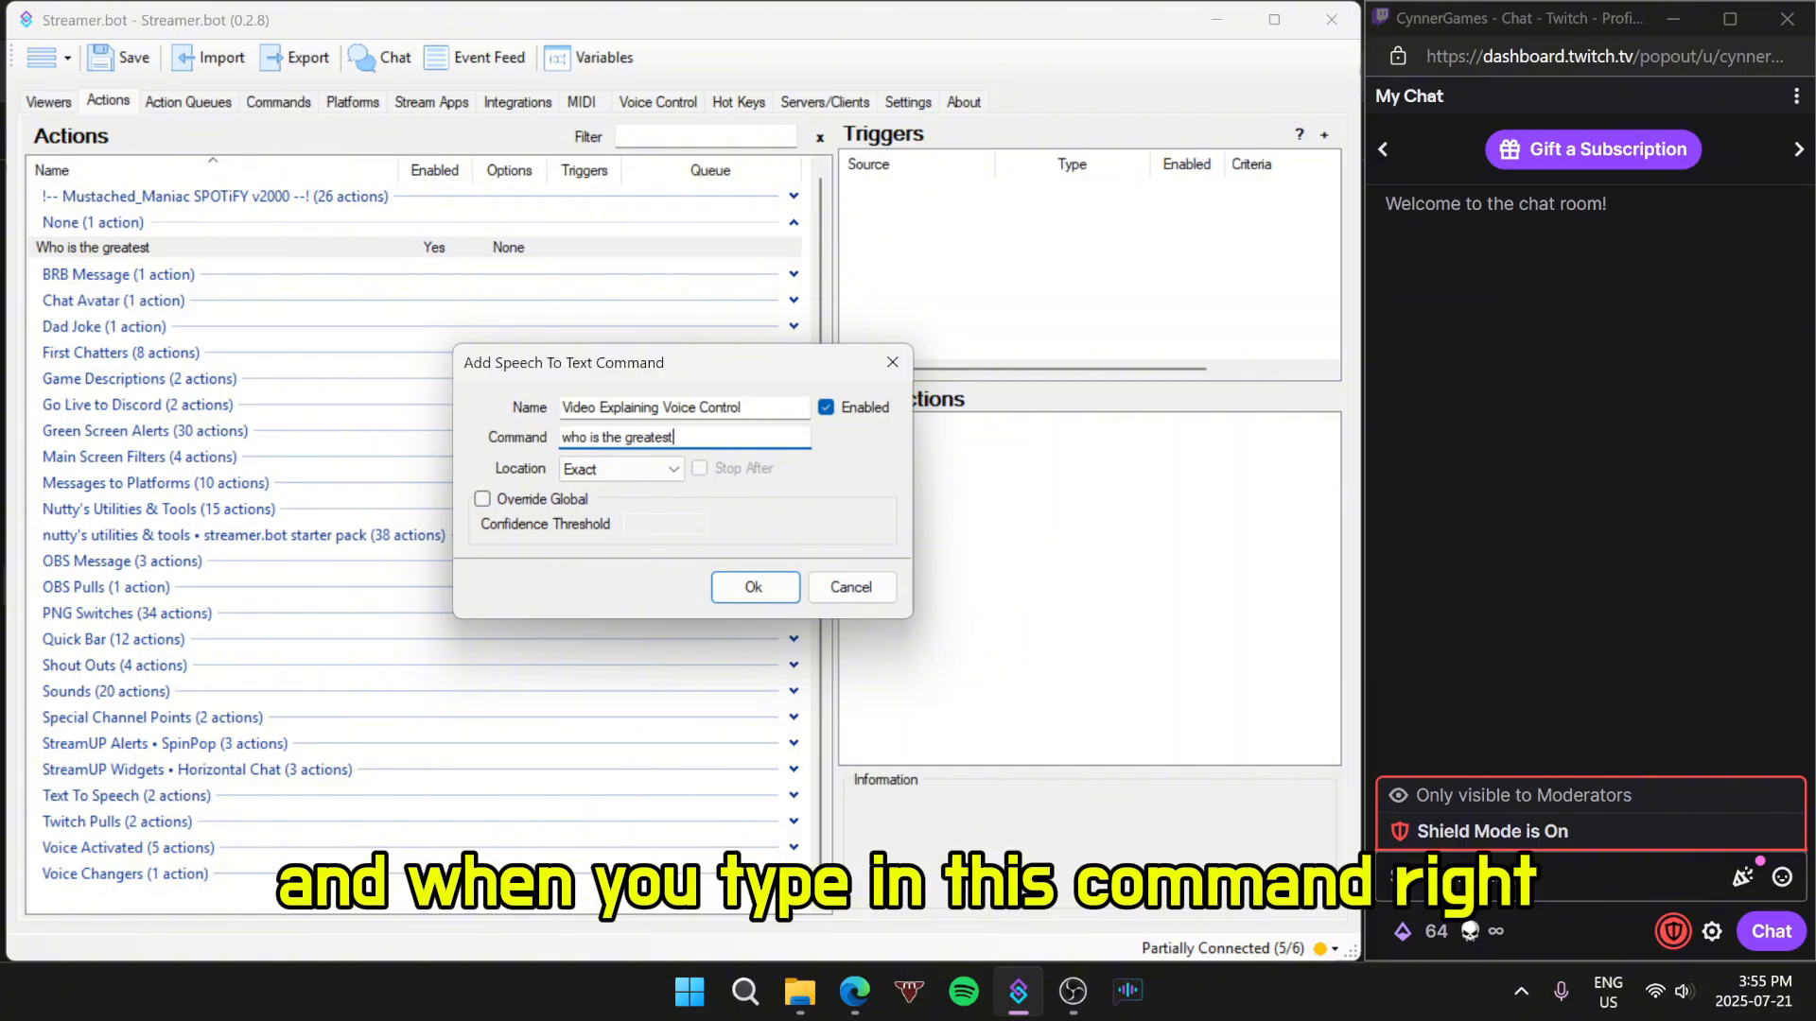
Step: Set the phrase location to Anywhere with Stop After enabled, and save the voice command and its dictation trigger
{"action": "left_click", "coordinate": [591, 473]}
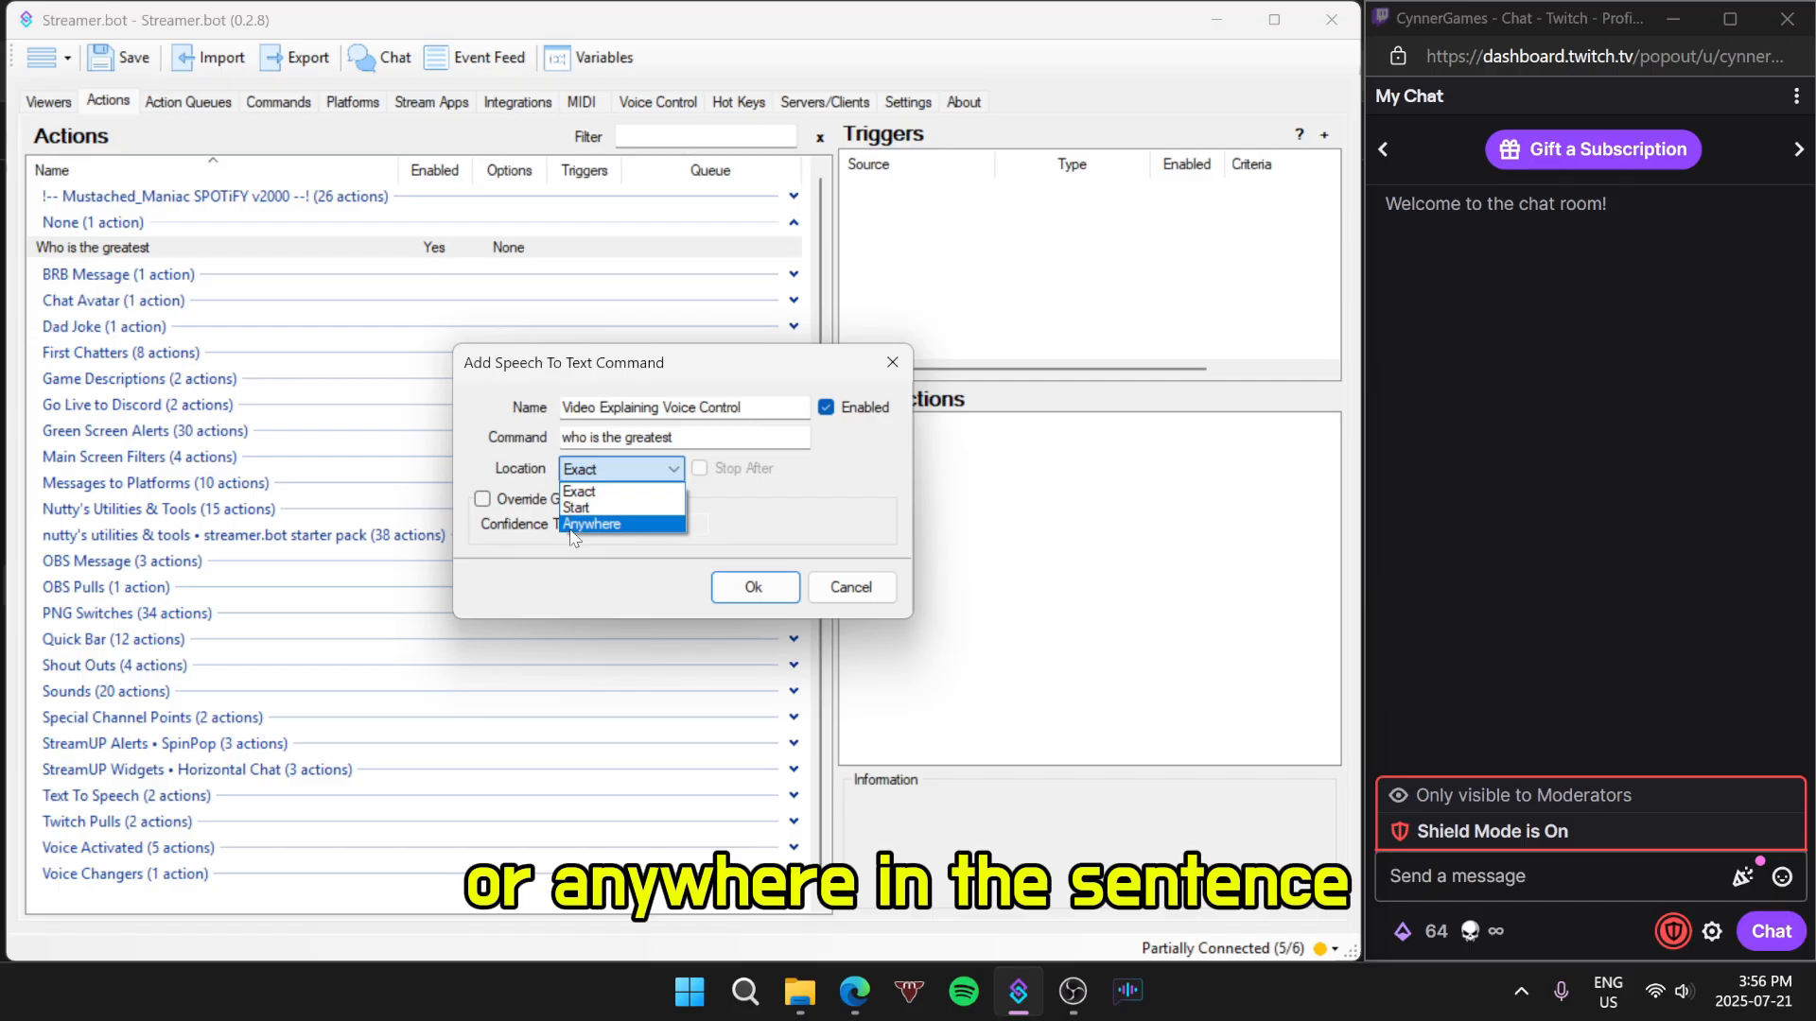
{"action": "left_click", "coordinate": [571, 528]}
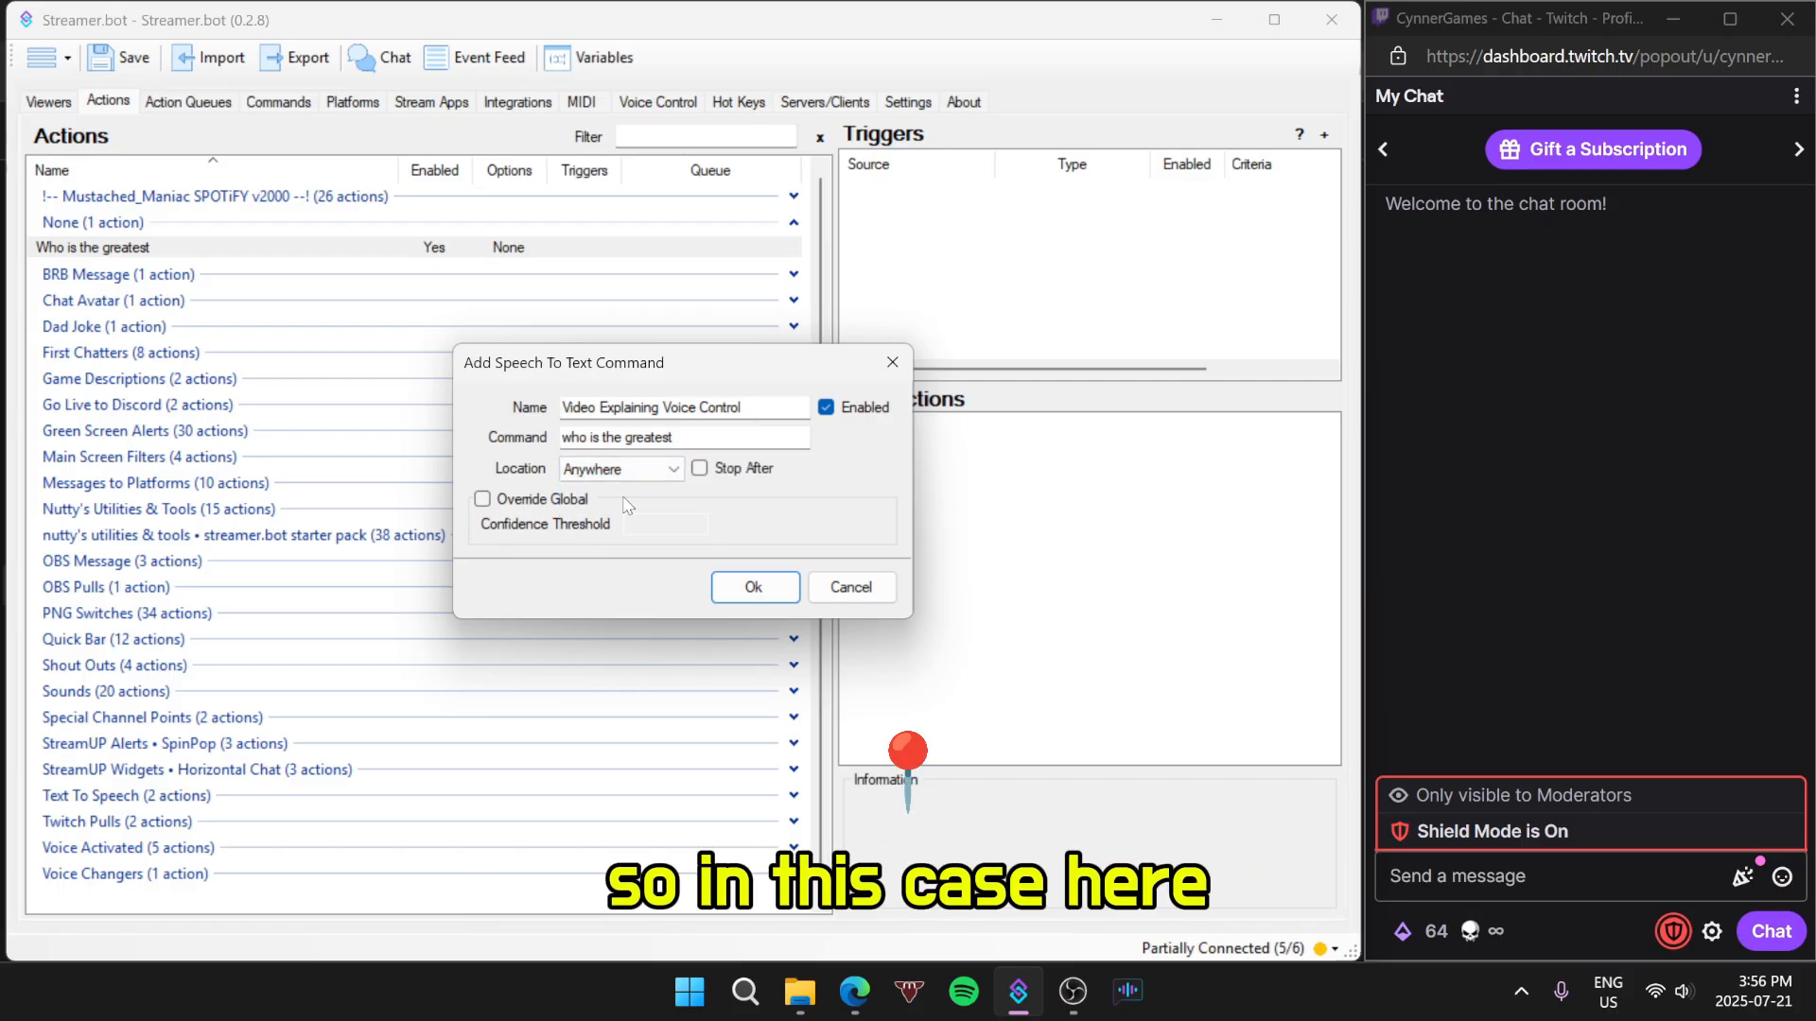
{"action": "left_click", "coordinate": [701, 469]}
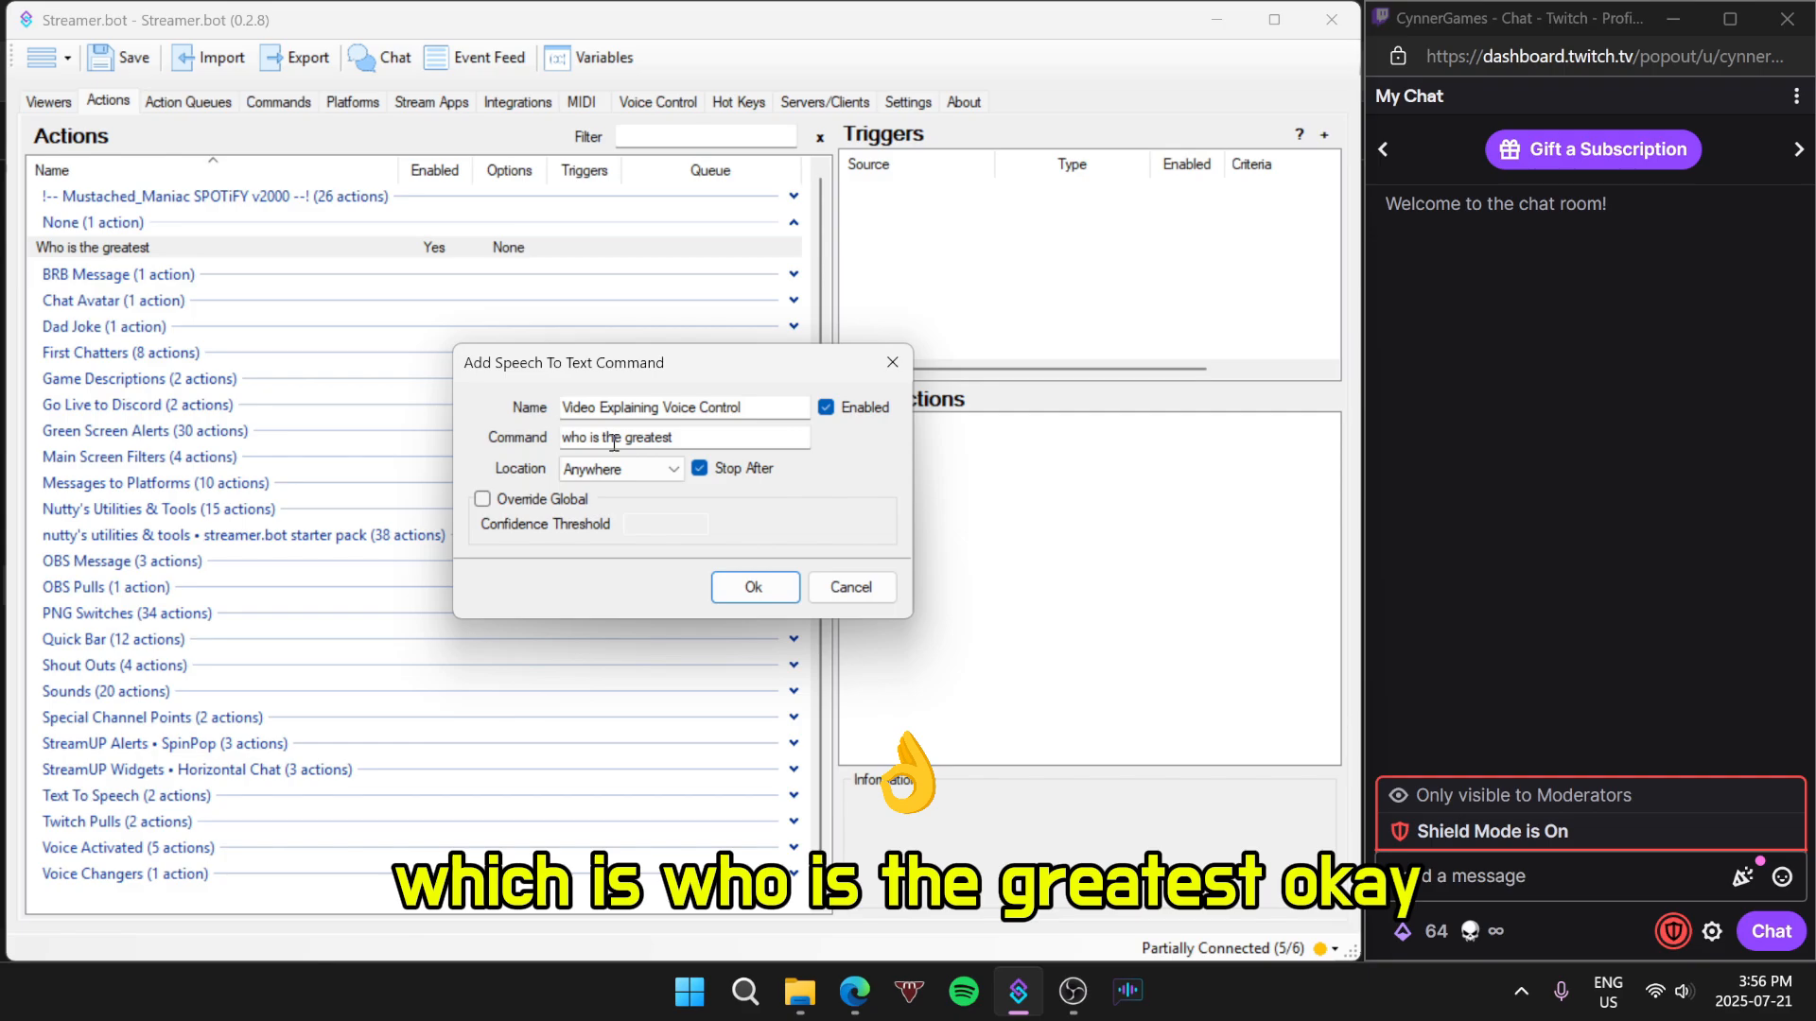
{"action": "left_click", "coordinate": [754, 587]}
{"action": "left_click", "coordinate": [761, 535]}
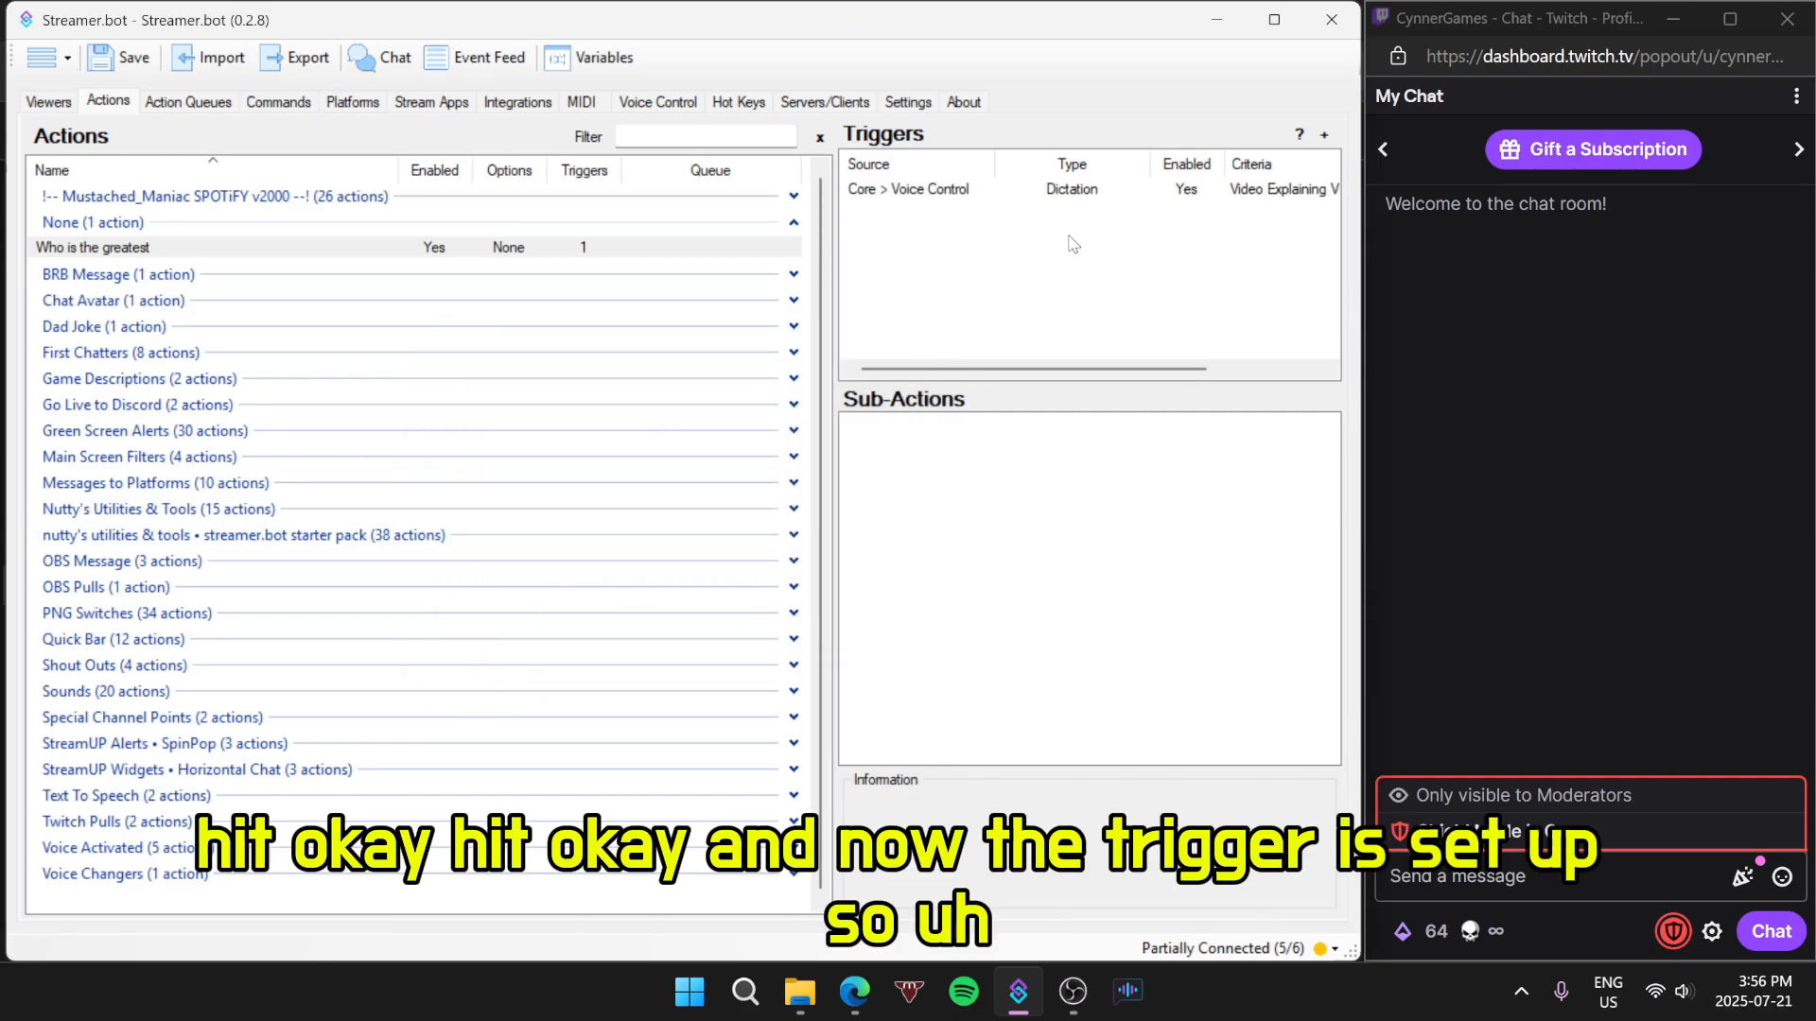
Step: Add a Twitch Send Message to Channel sub-action whose text is the person's first name followed by "is the greatest of all time!"
{"action": "left_click", "coordinate": [889, 193]}
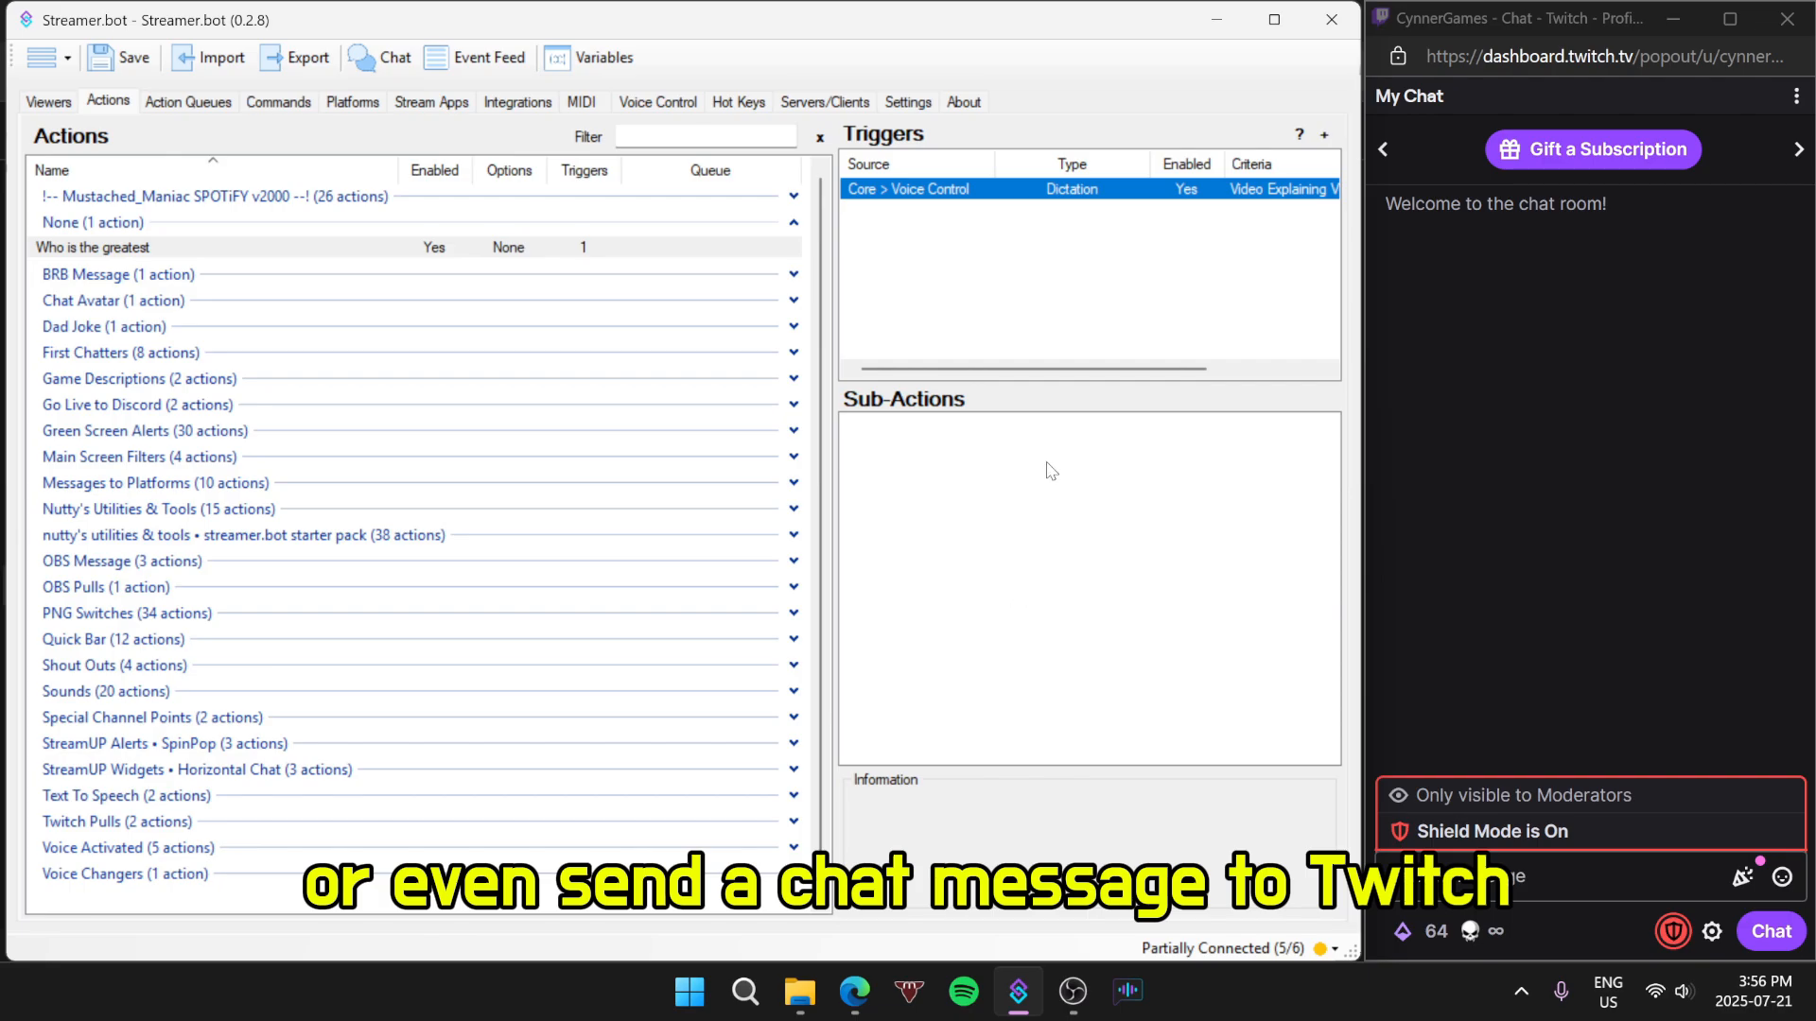
{"action": "right_click", "coordinate": [1094, 482]}
{"action": "mouse_move", "coordinate": [1092, 479]}
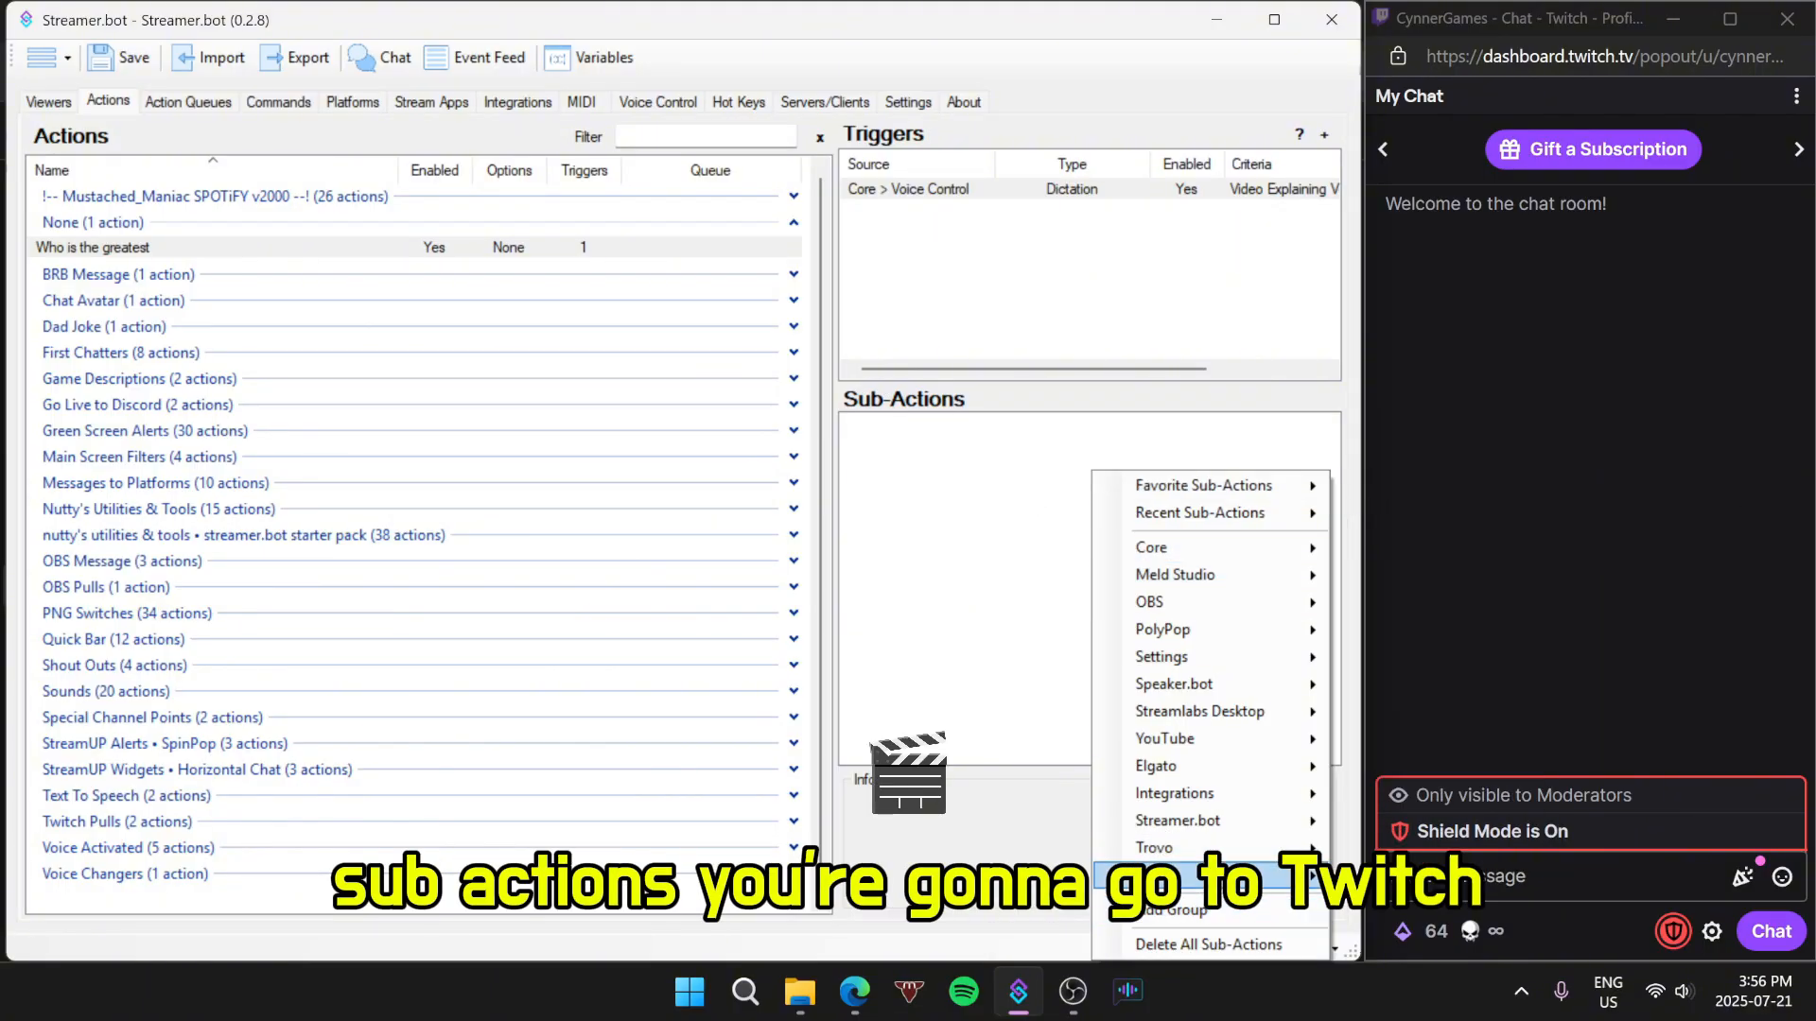
{"action": "mouse_move", "coordinate": [1230, 876]}
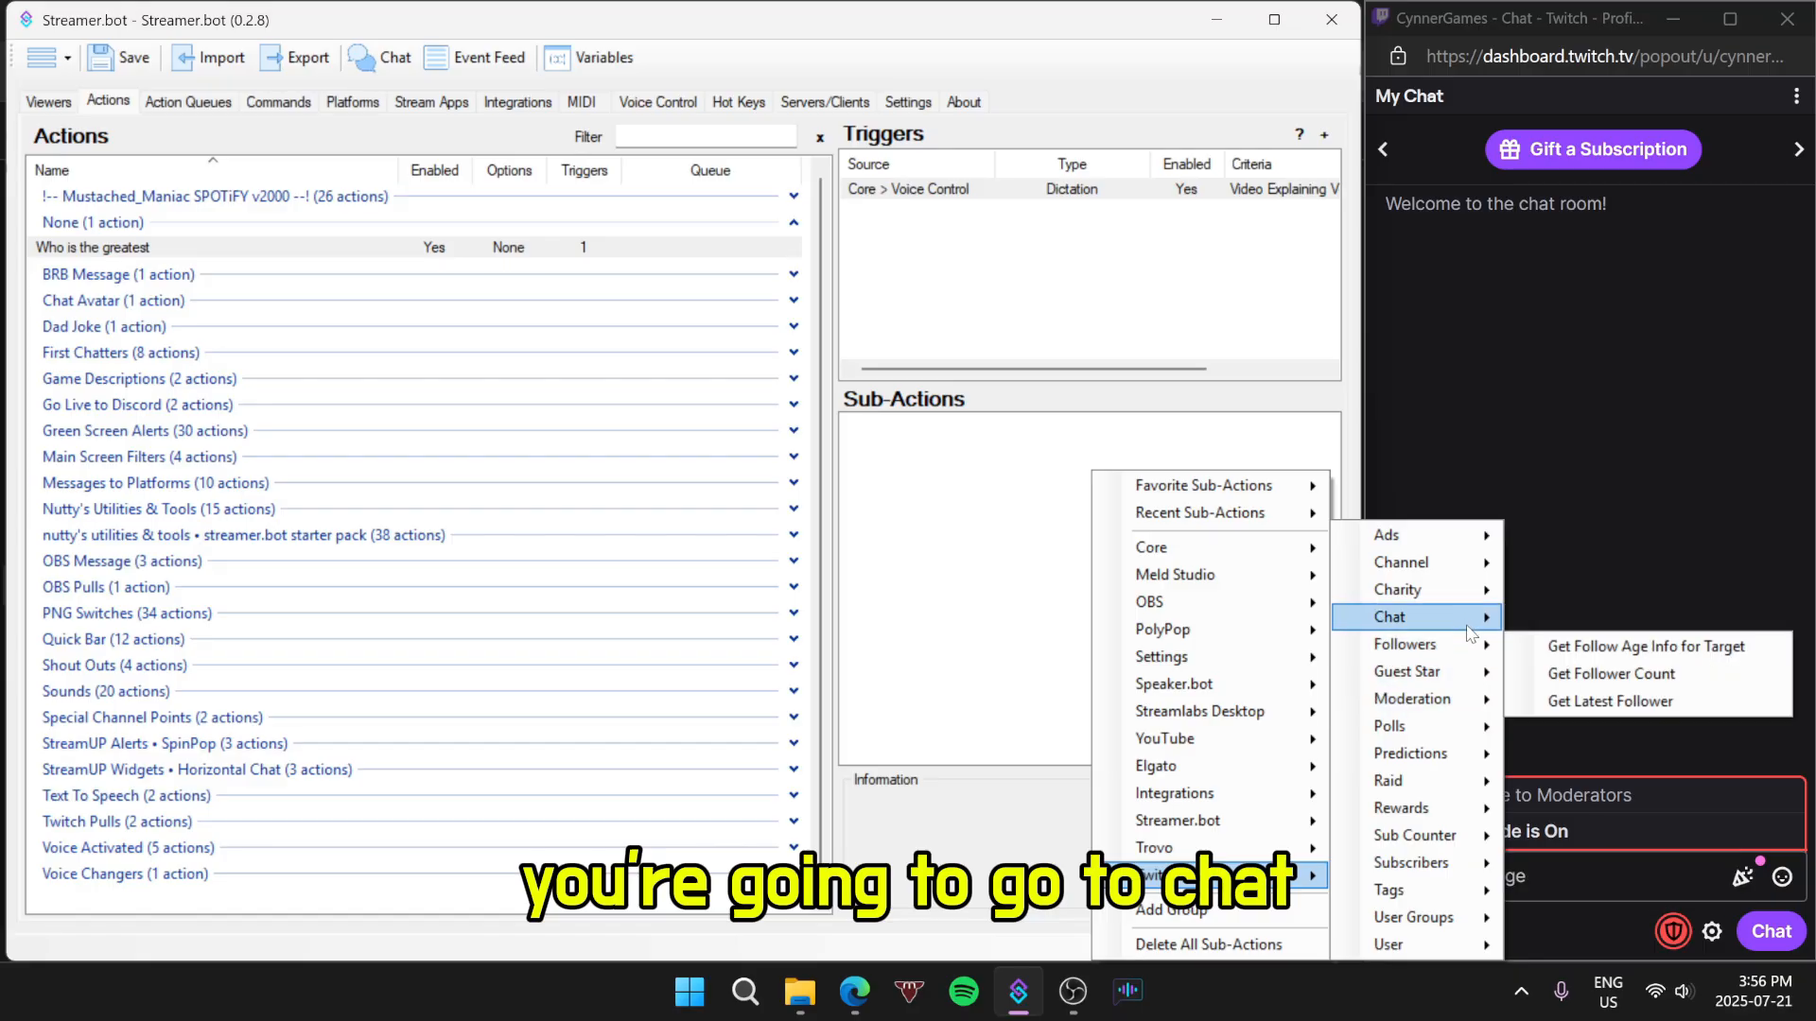
{"action": "mouse_move", "coordinate": [1471, 625]}
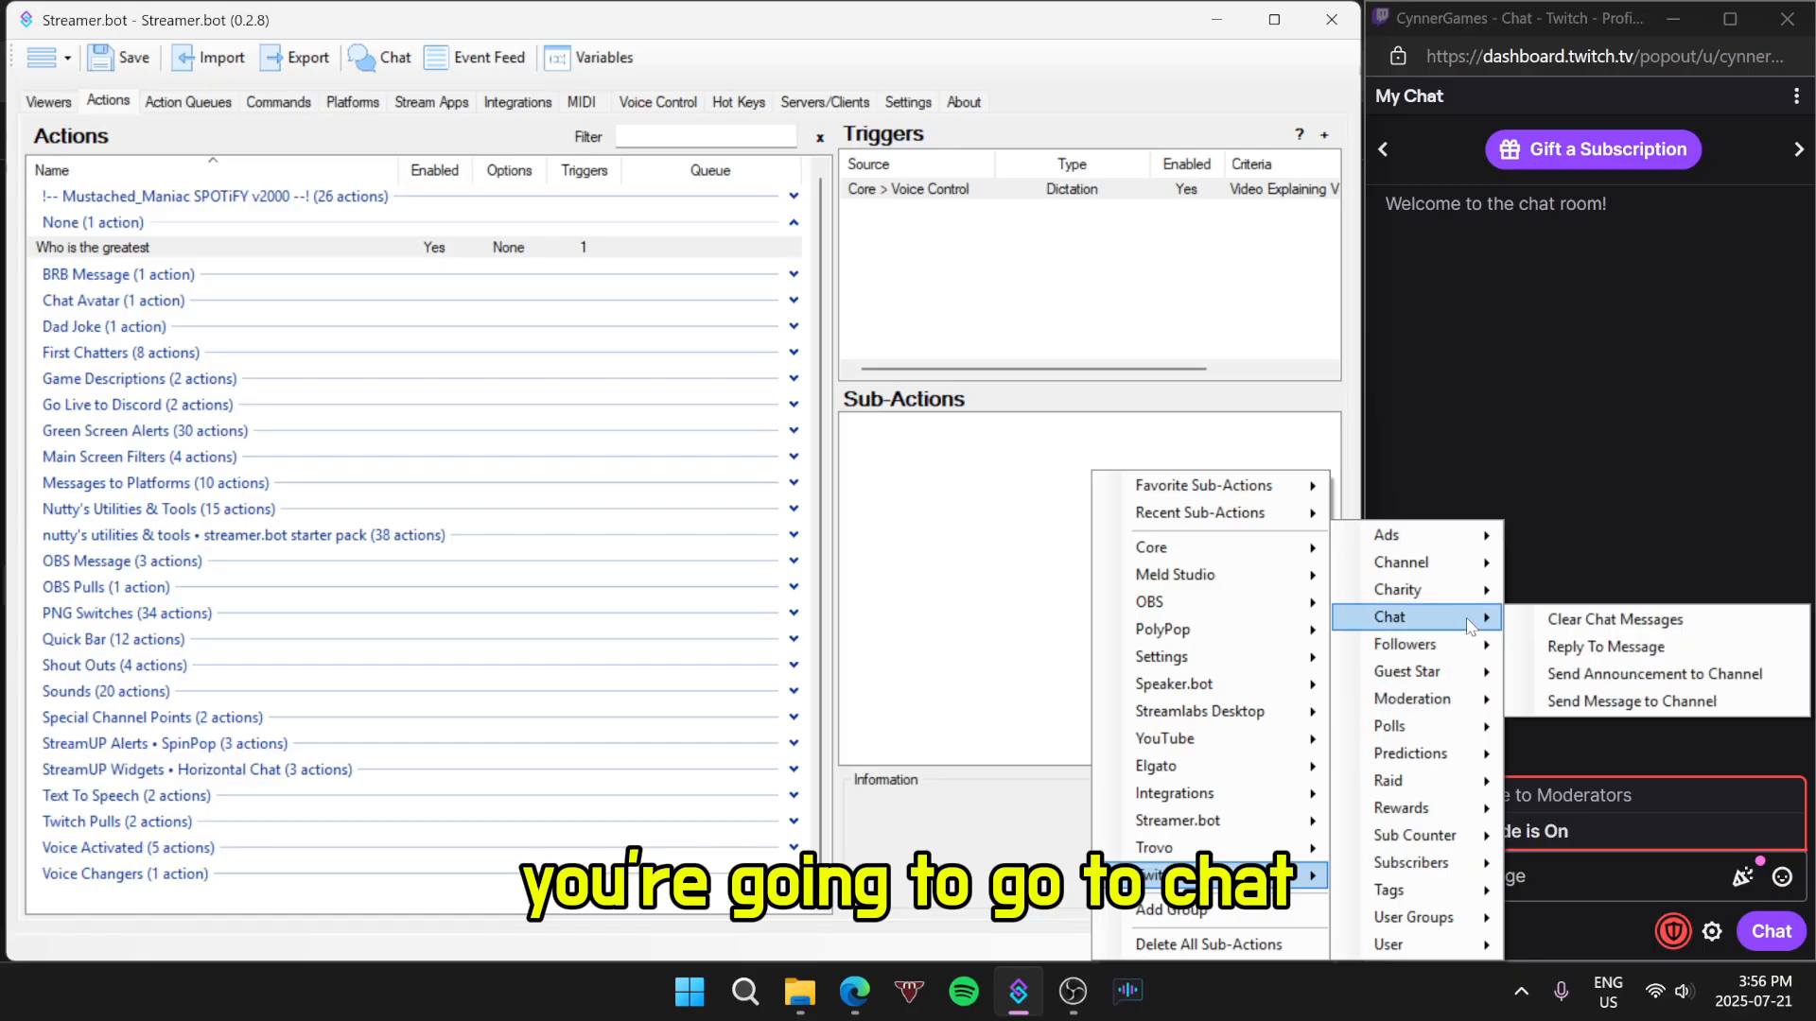
{"action": "left_click", "coordinate": [1595, 705]}
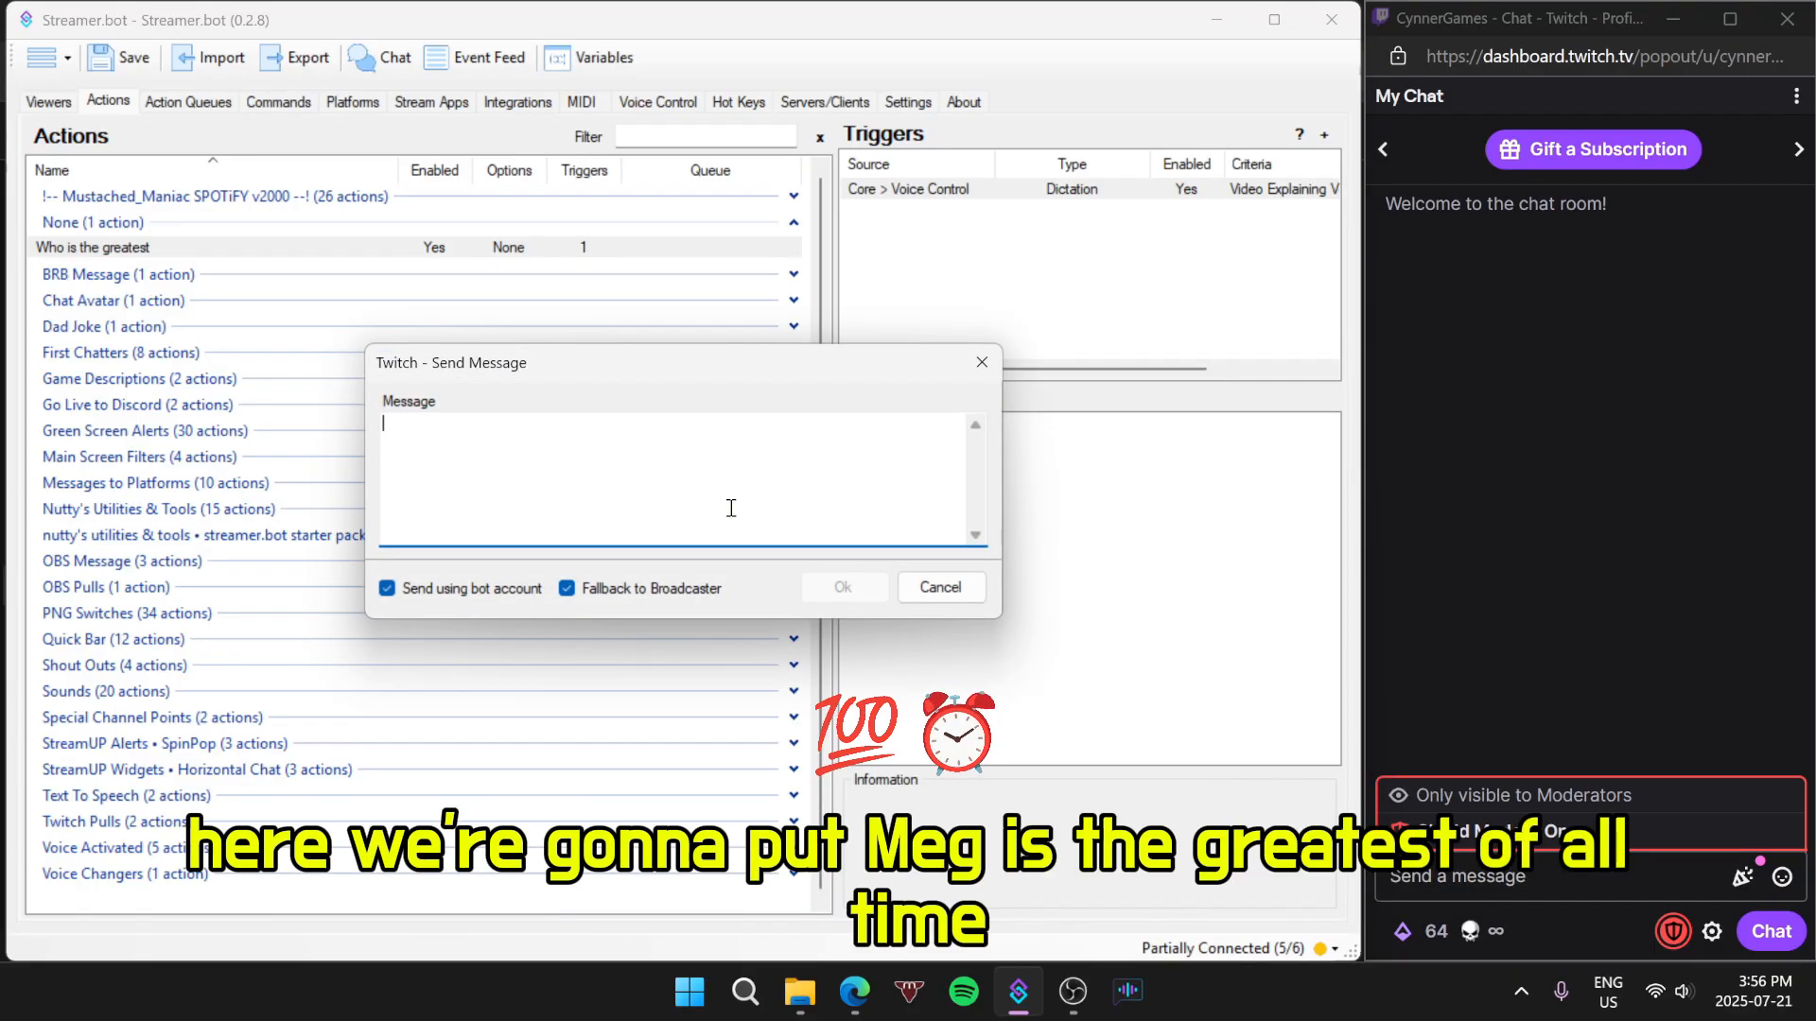
{"action": "type", "text": "Meg is the greatest of"}
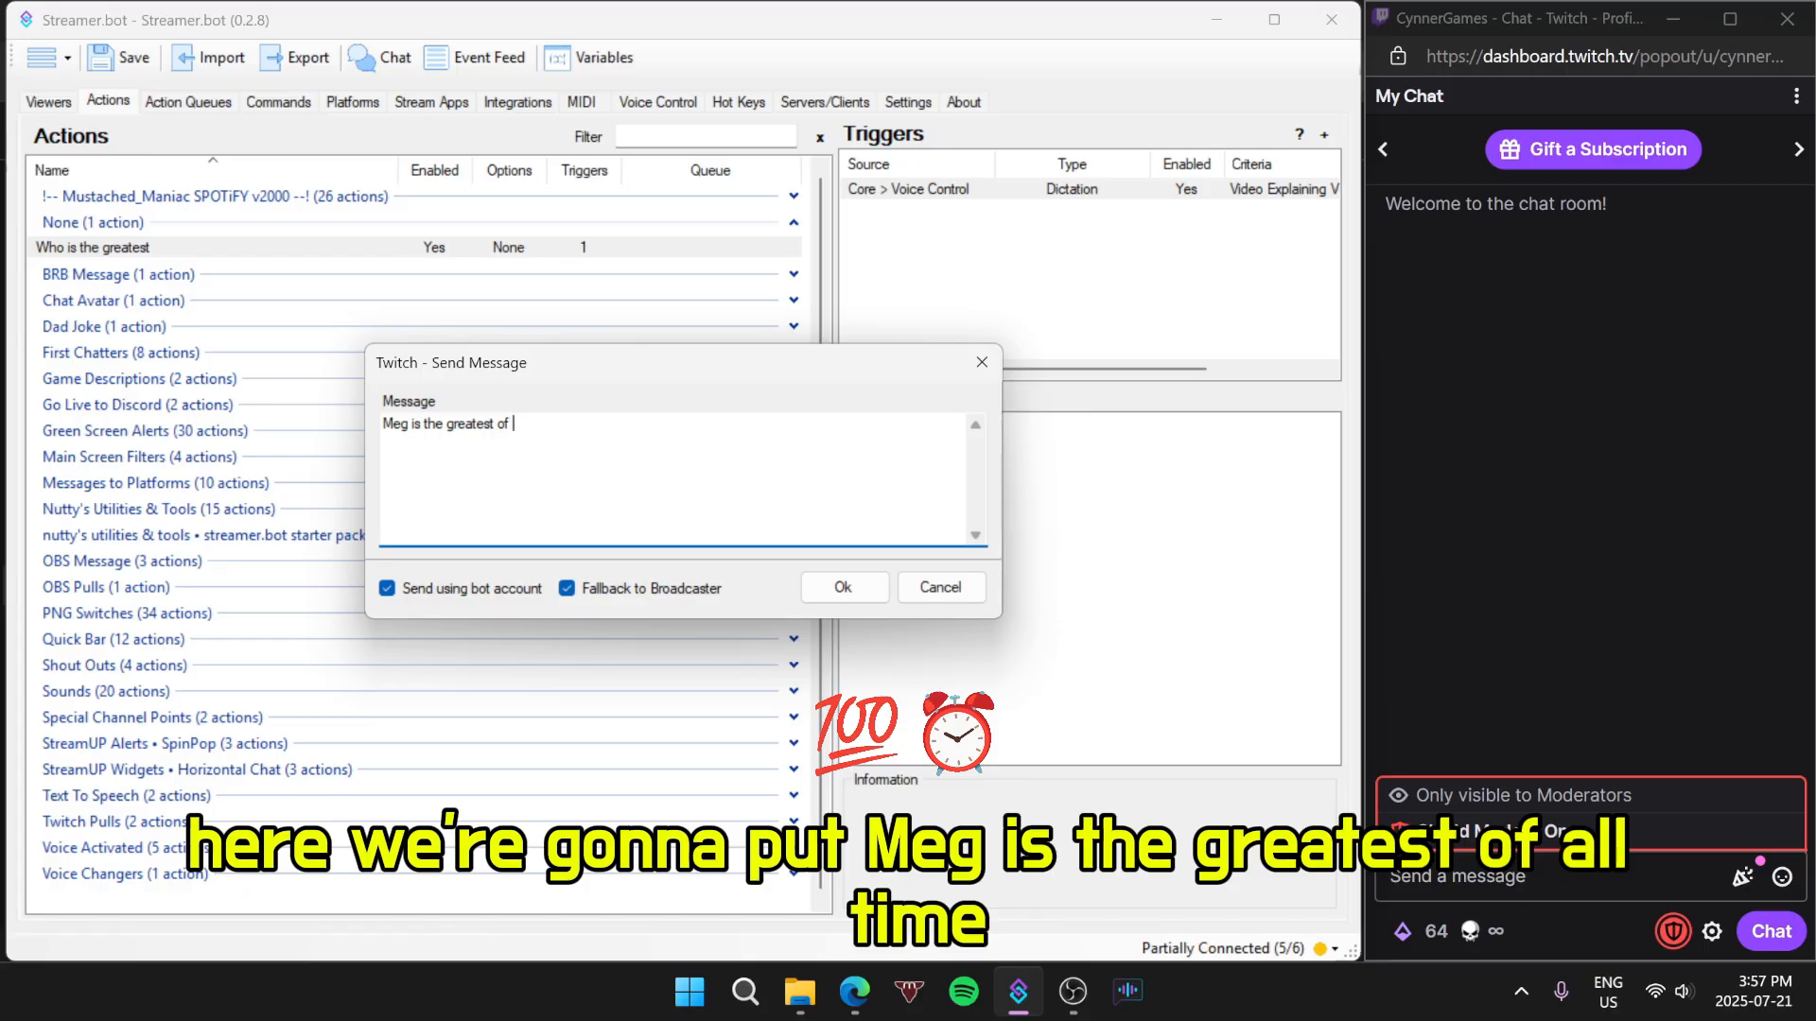
{"action": "type", "text": " all time!"}
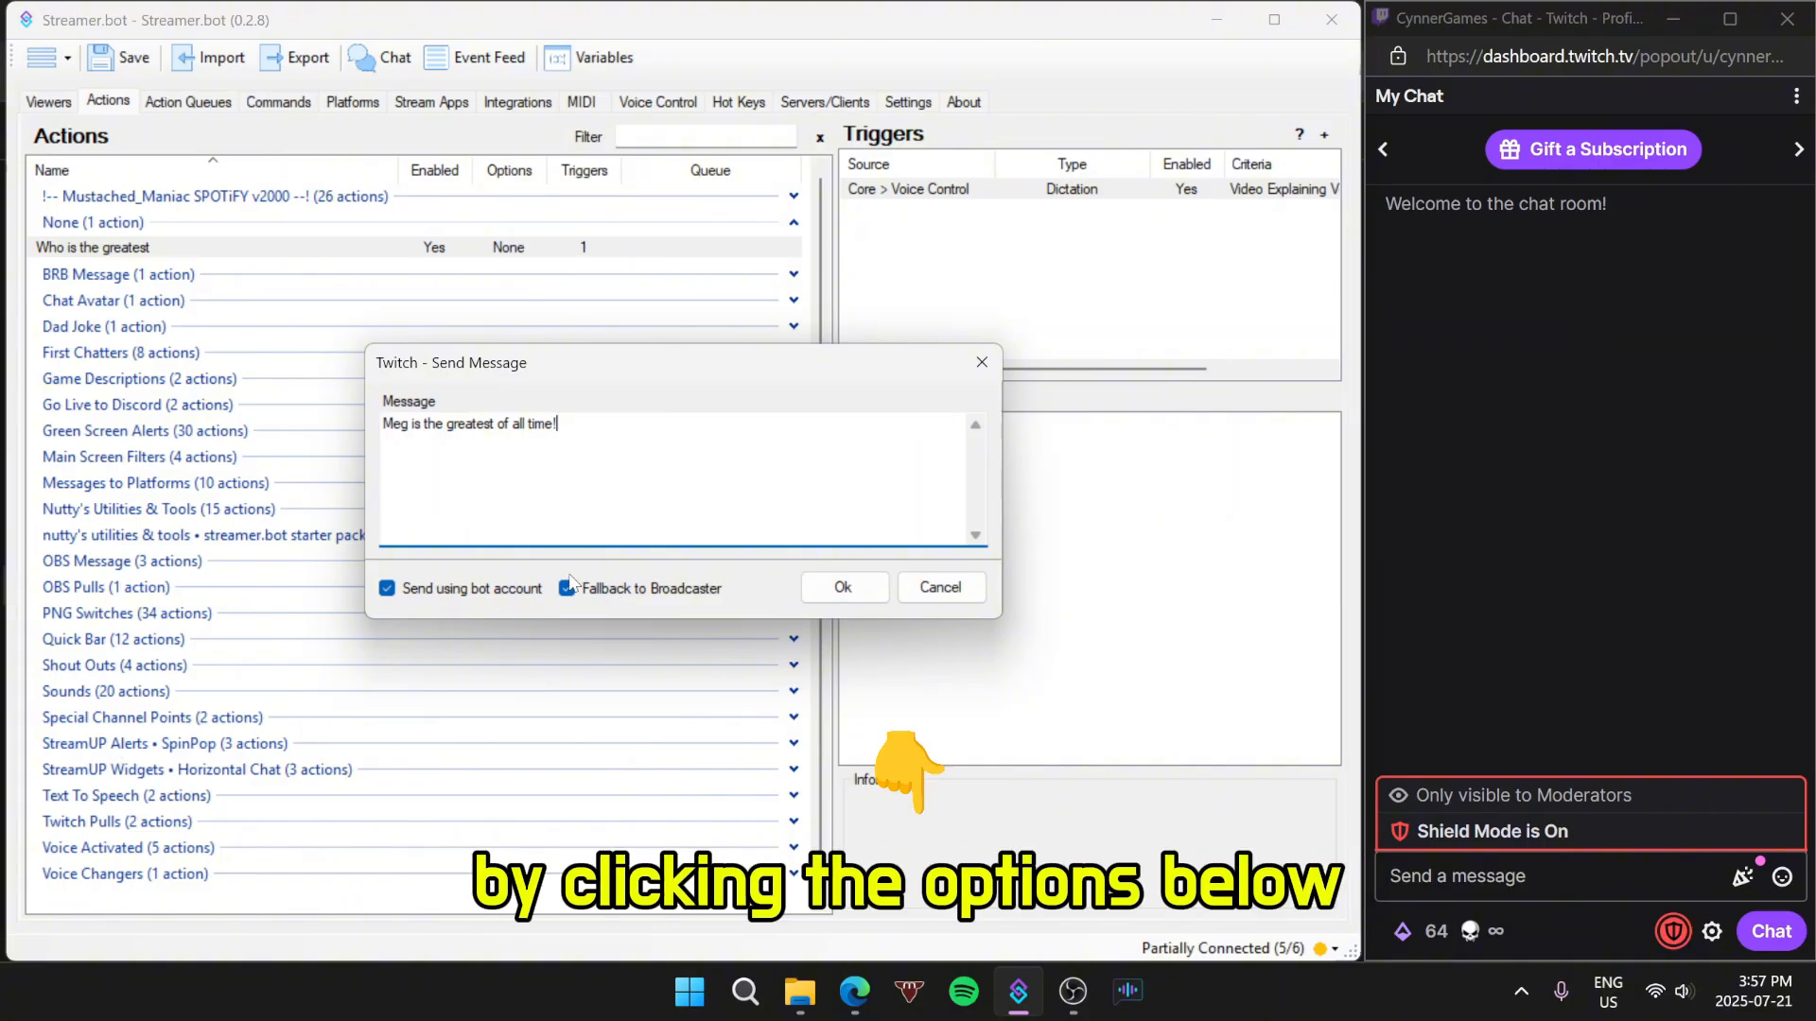
{"action": "left_click", "coordinate": [843, 588]}
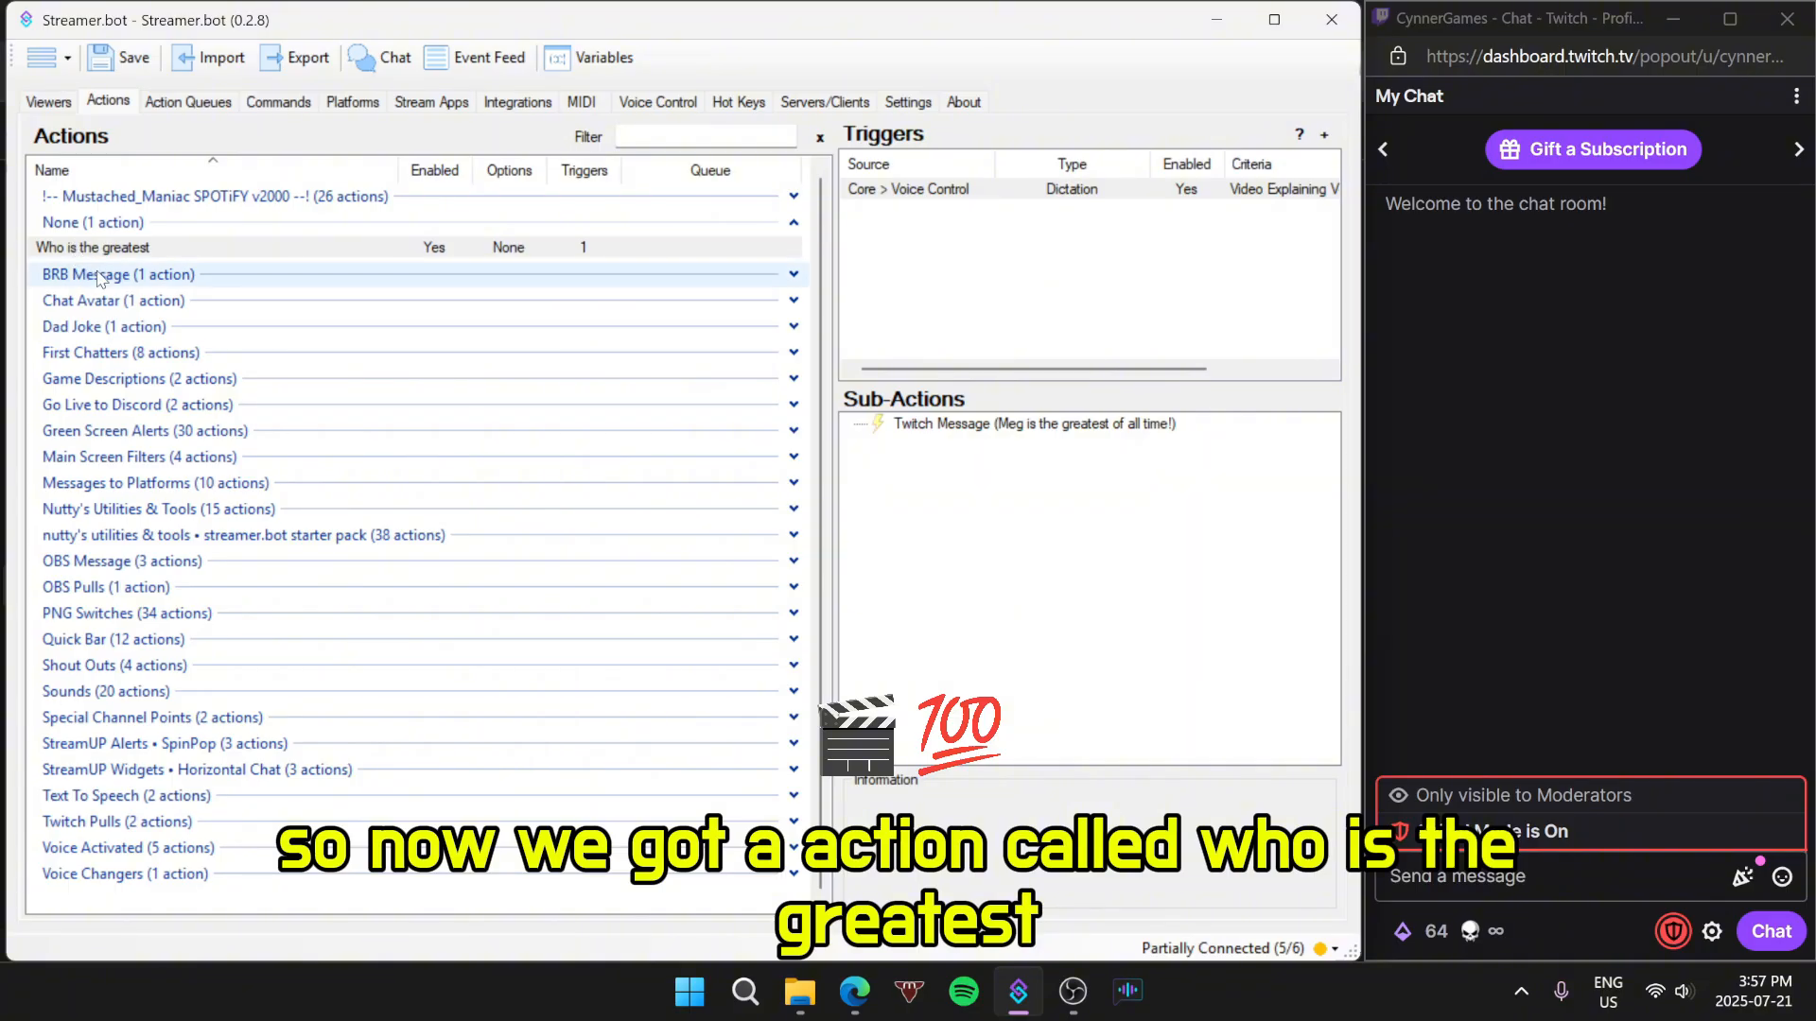
Step: Edit the Twitch message sub-action by inserting "HUMAN" after "greatest" and save it
{"action": "left_click", "coordinate": [1019, 188]}
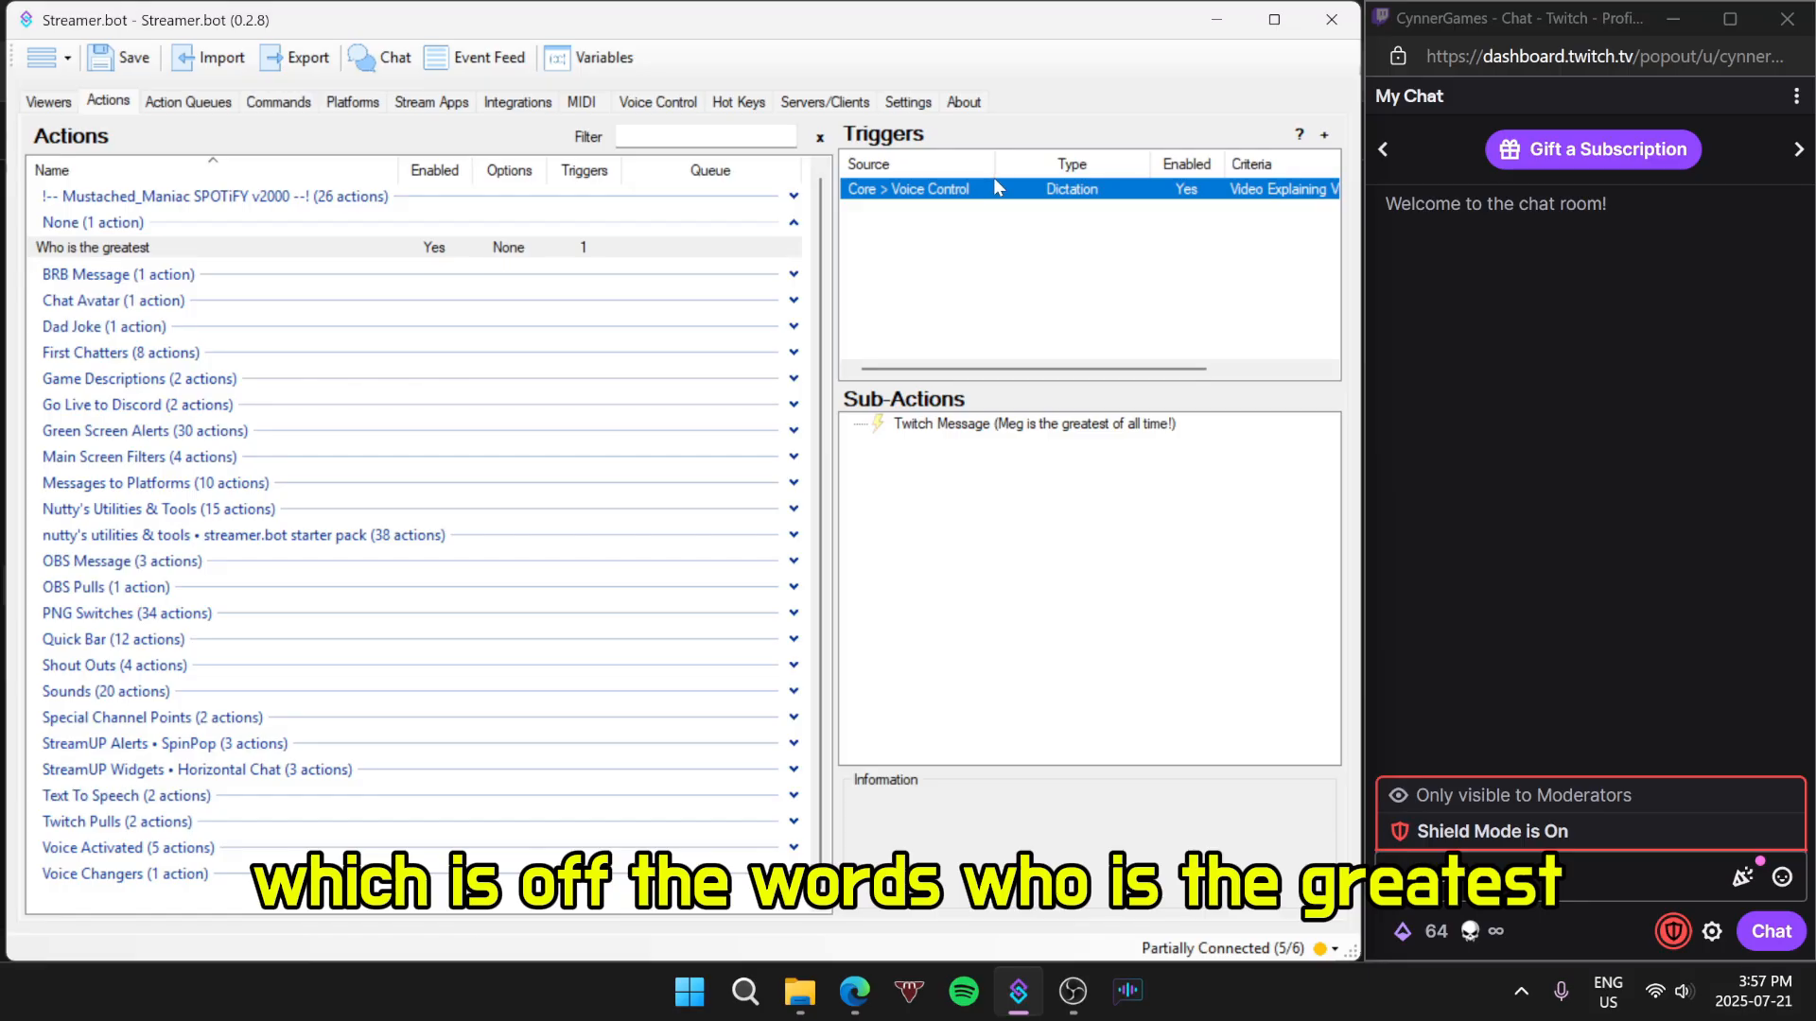
{"action": "left_click", "coordinate": [991, 425]}
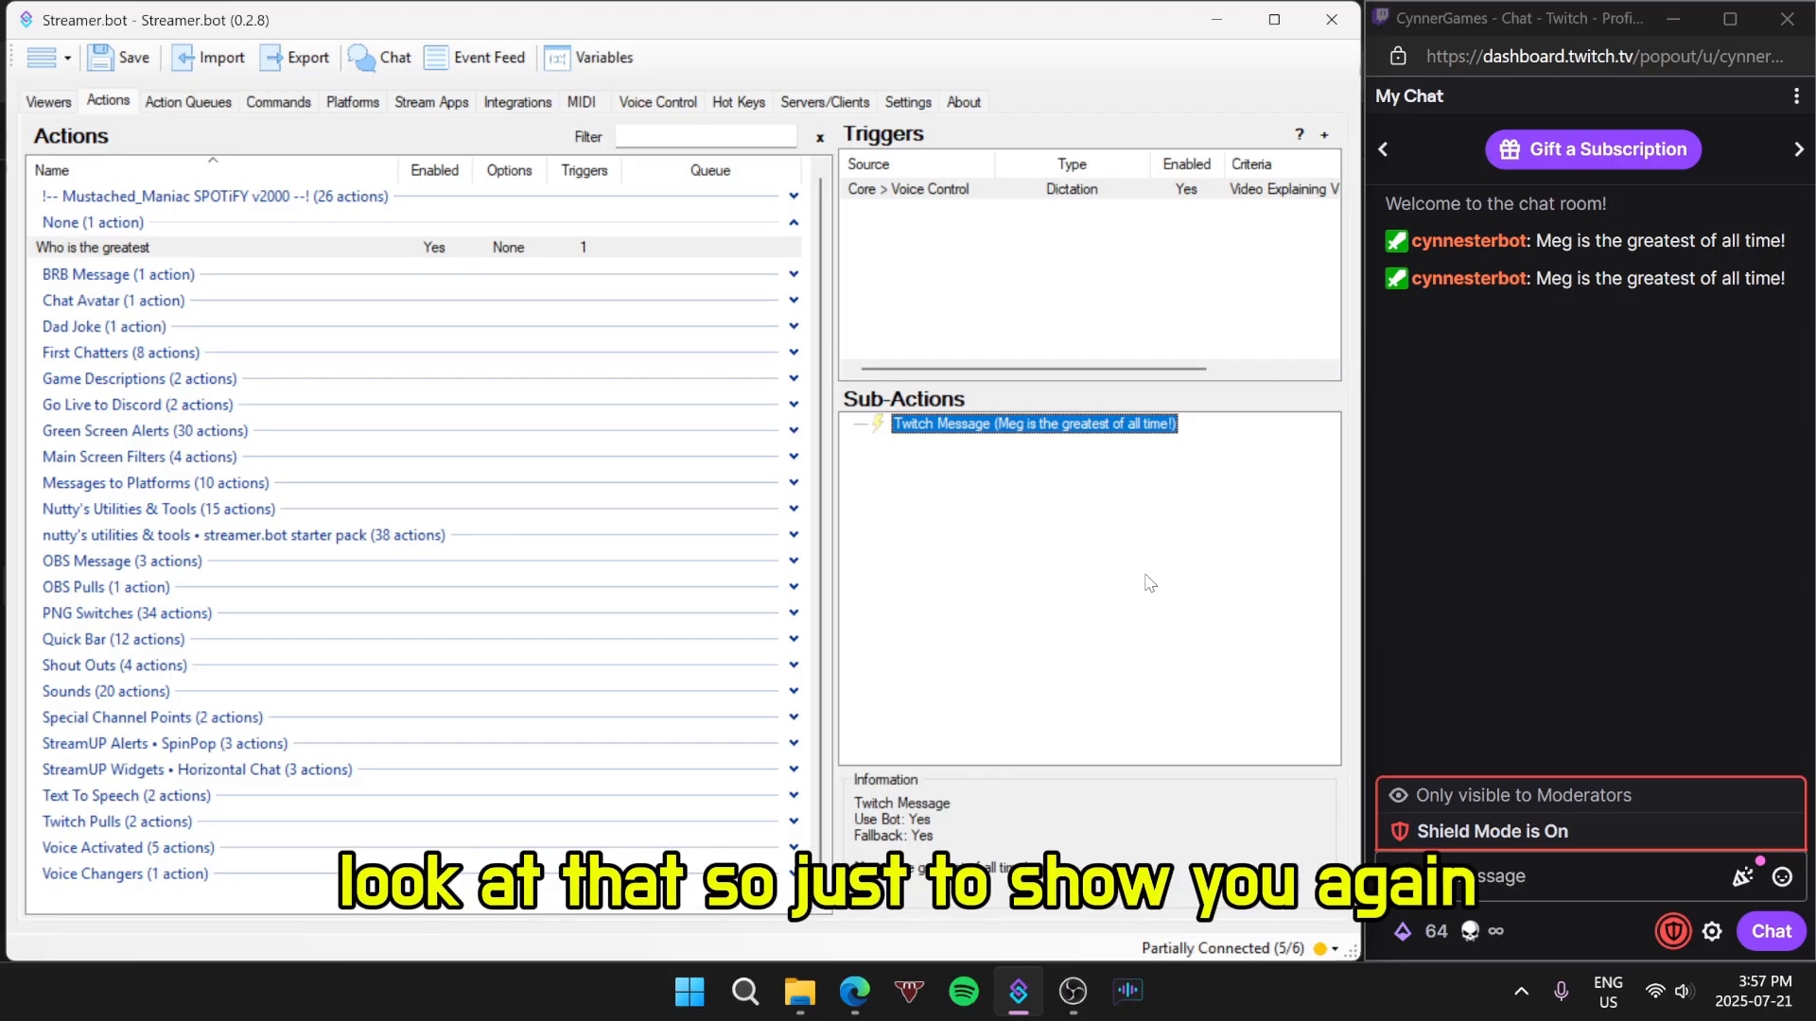
{"action": "double_click", "coordinate": [1024, 428]}
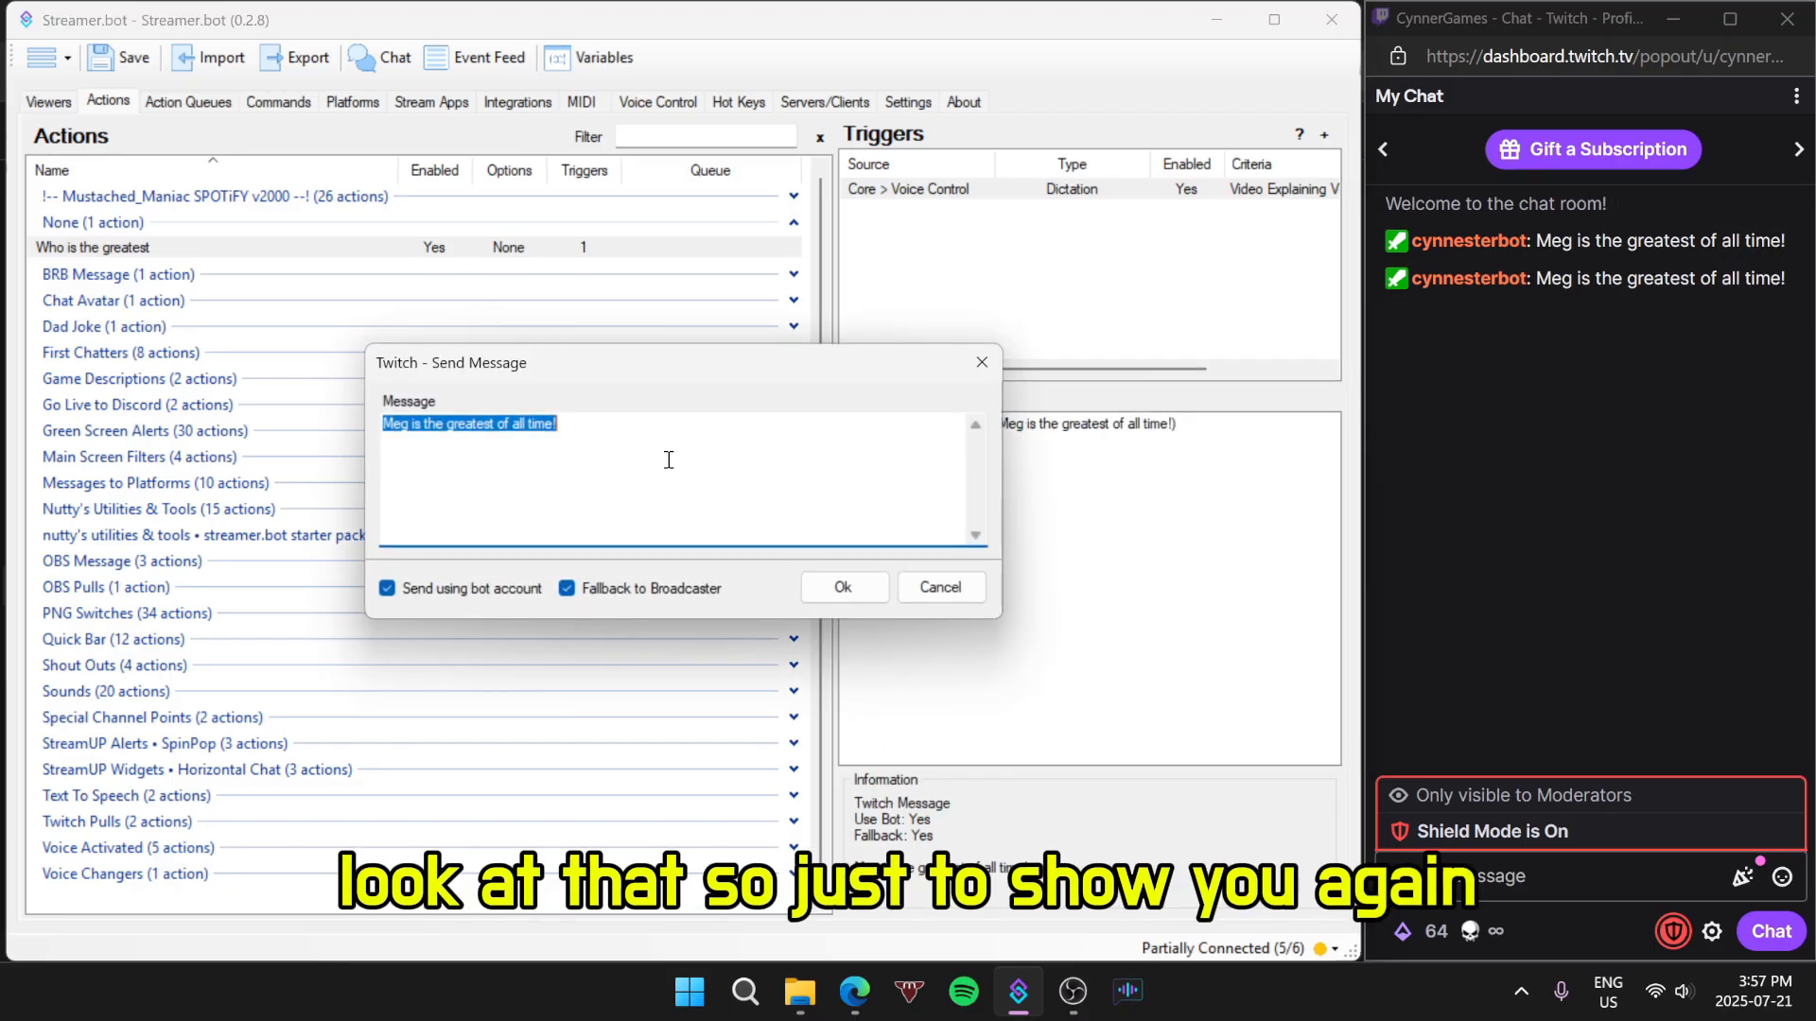
{"action": "left_click", "coordinate": [616, 433]}
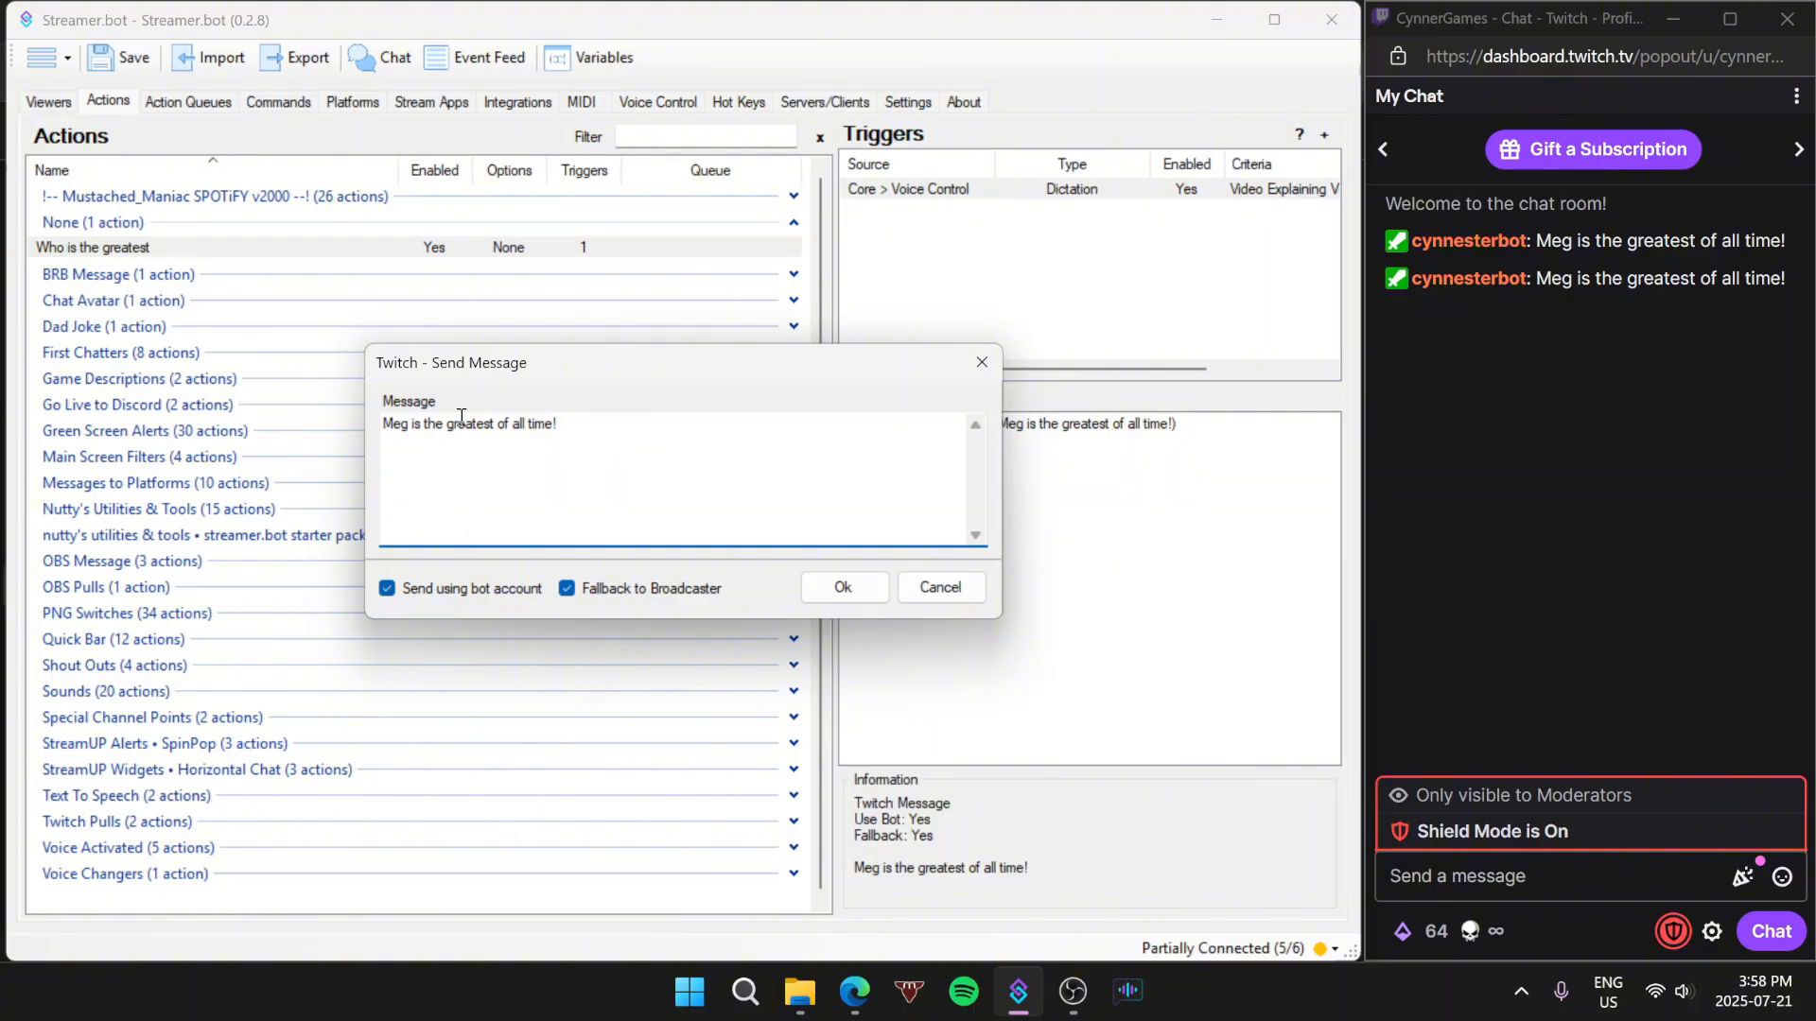
{"action": "left_click", "coordinate": [496, 423]}
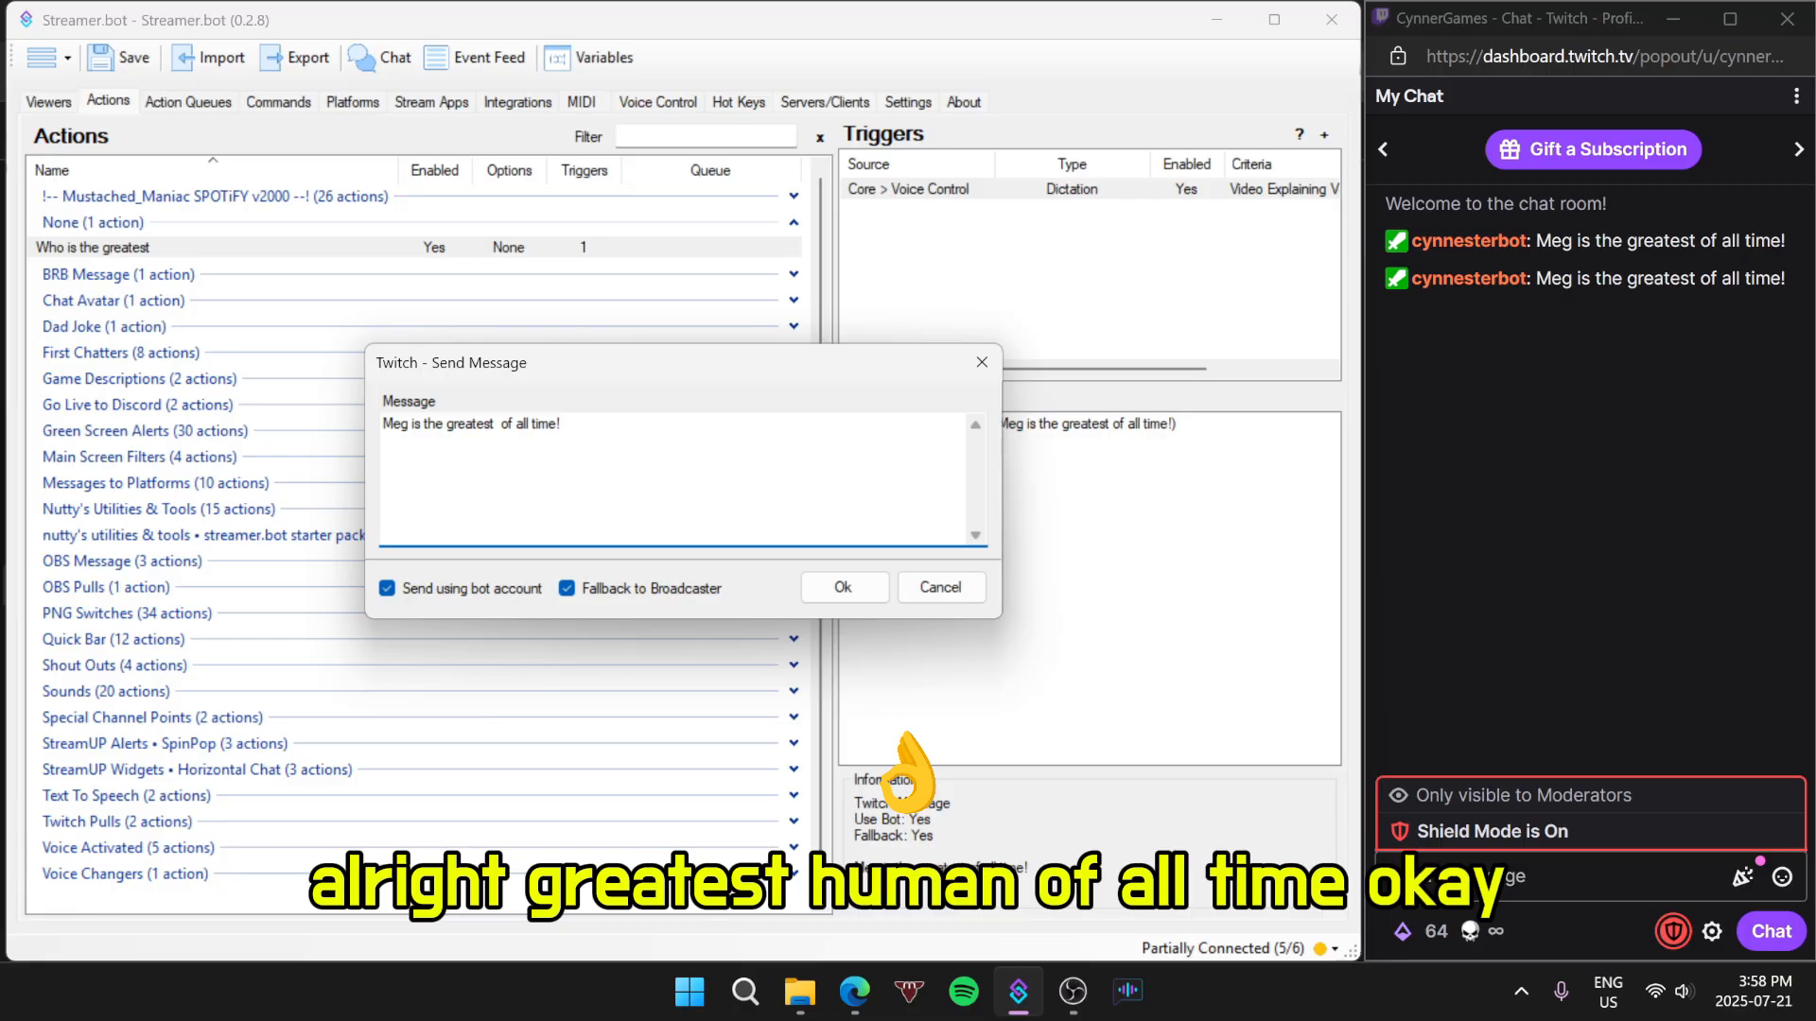
{"action": "type", "text": "HUMAN"}
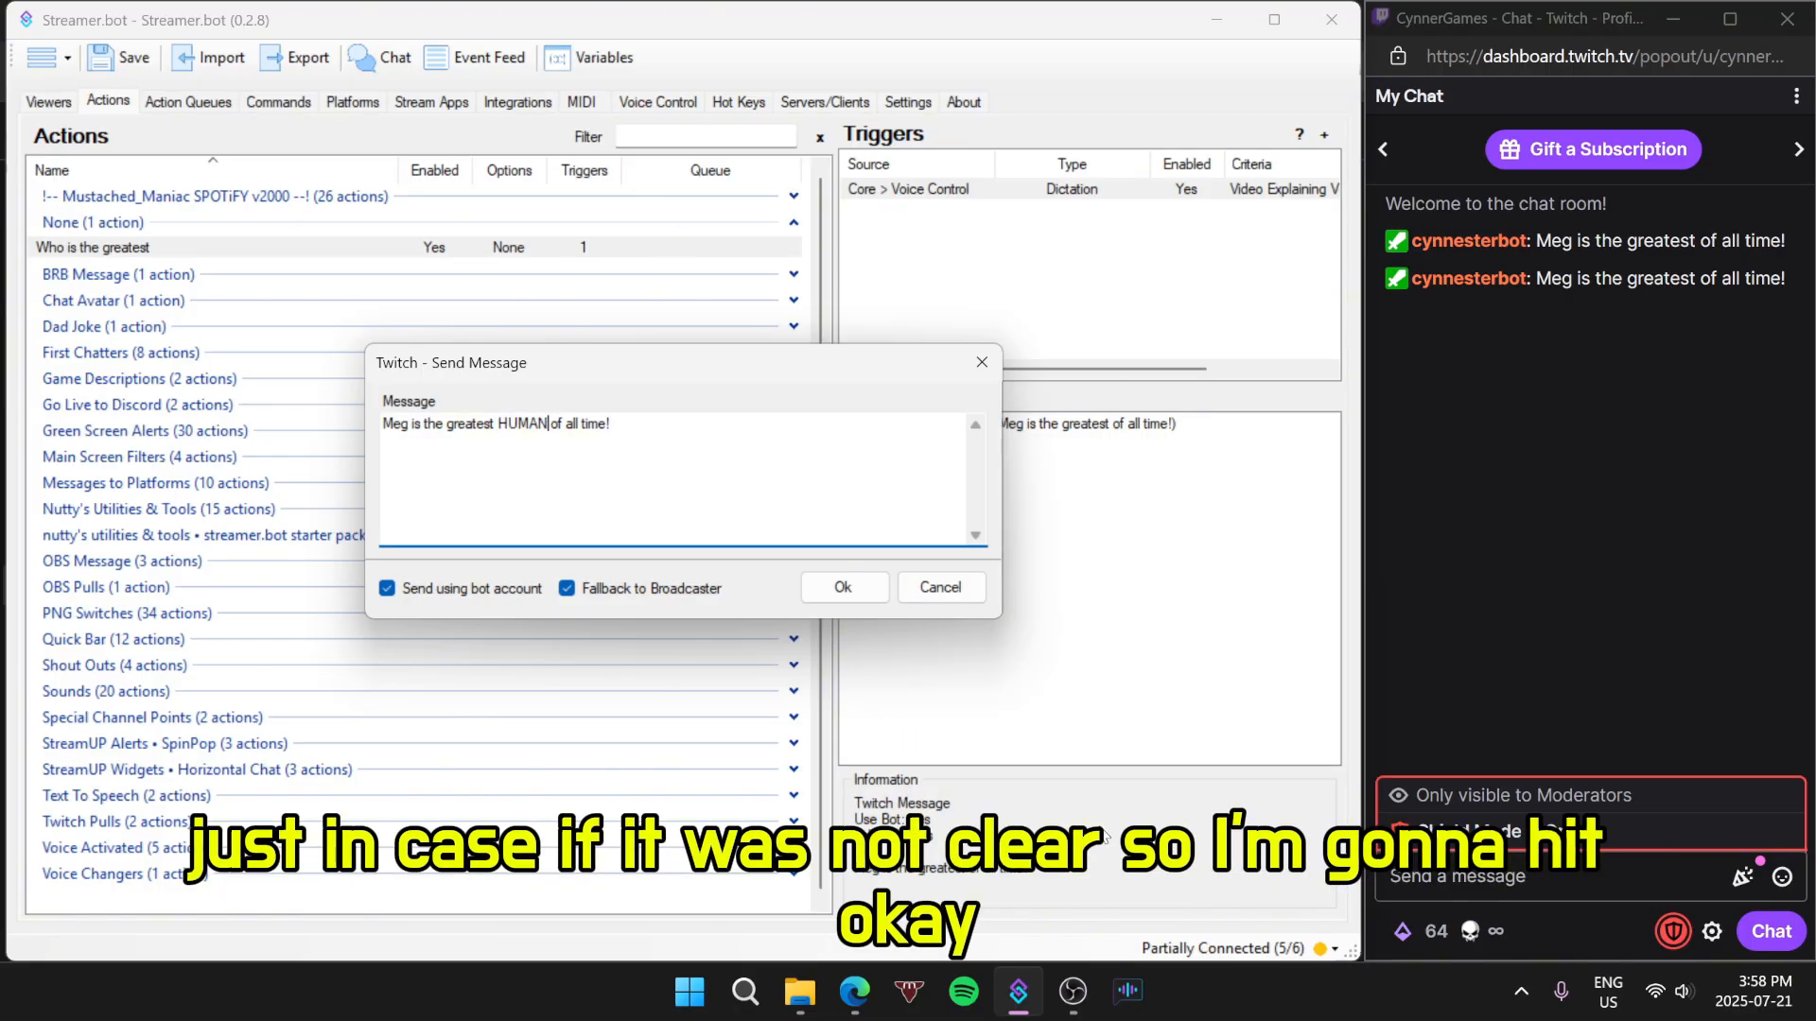
{"action": "left_click", "coordinate": [843, 587]}
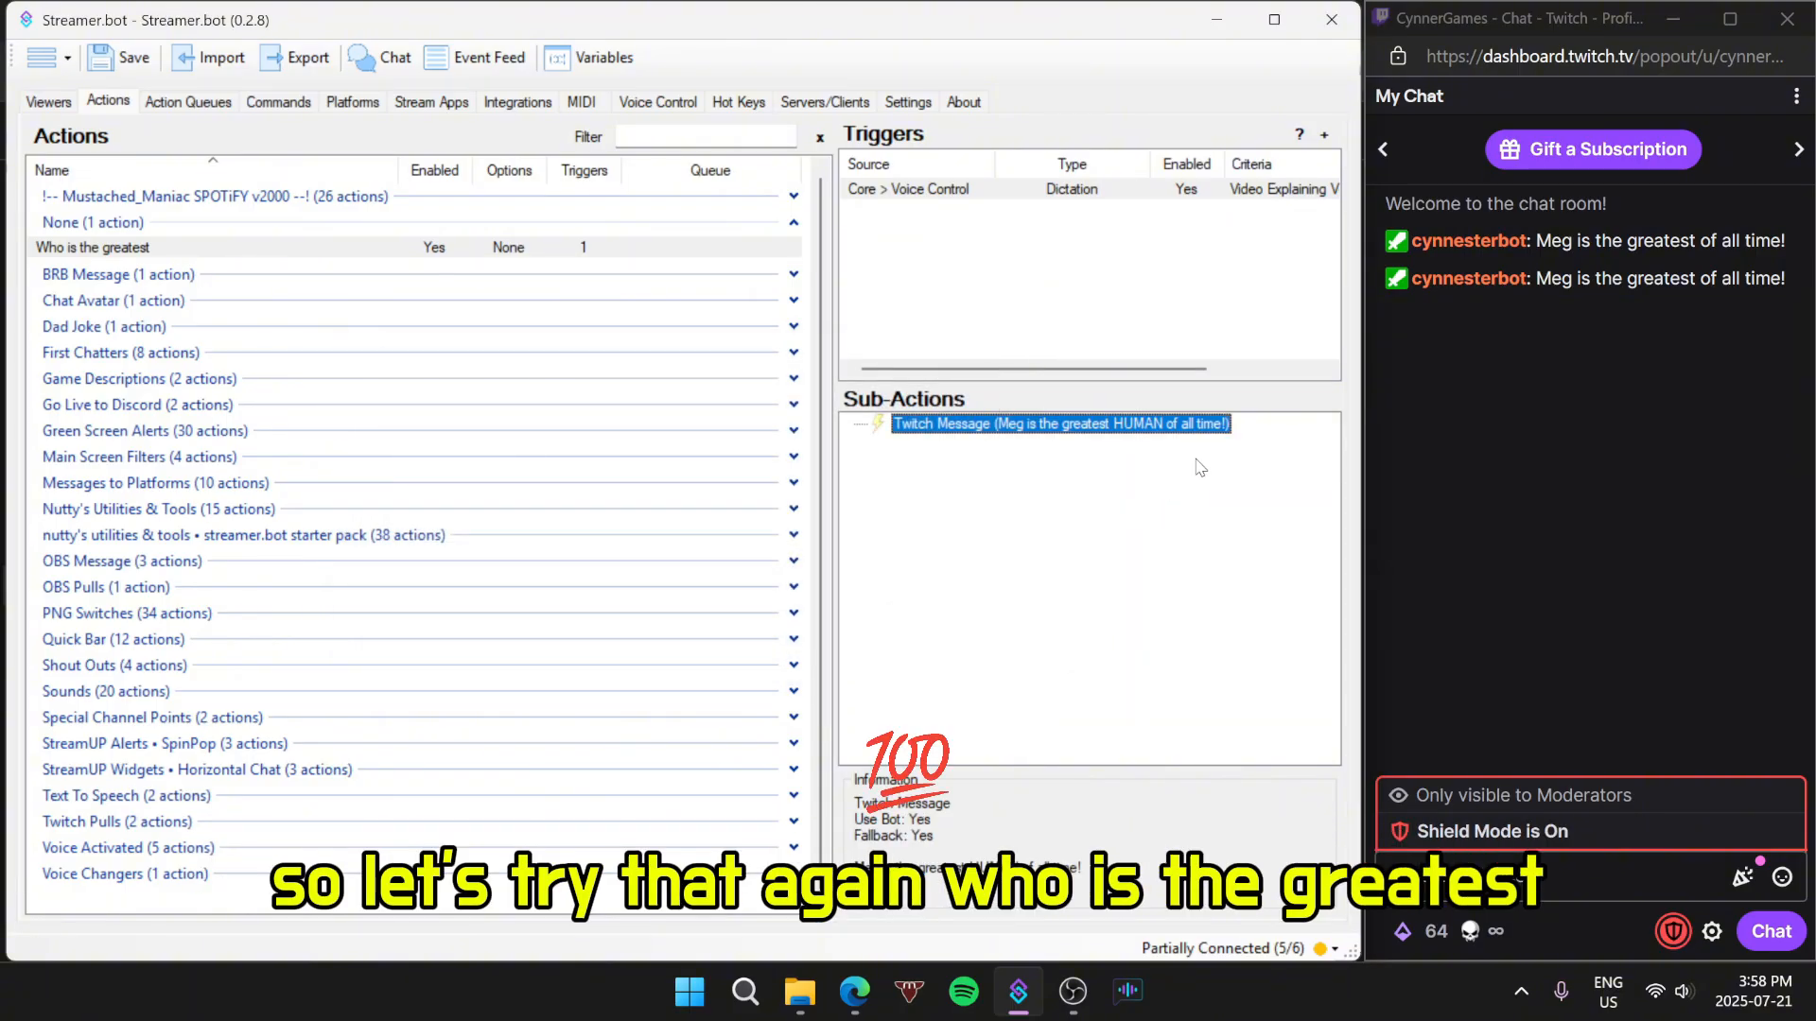